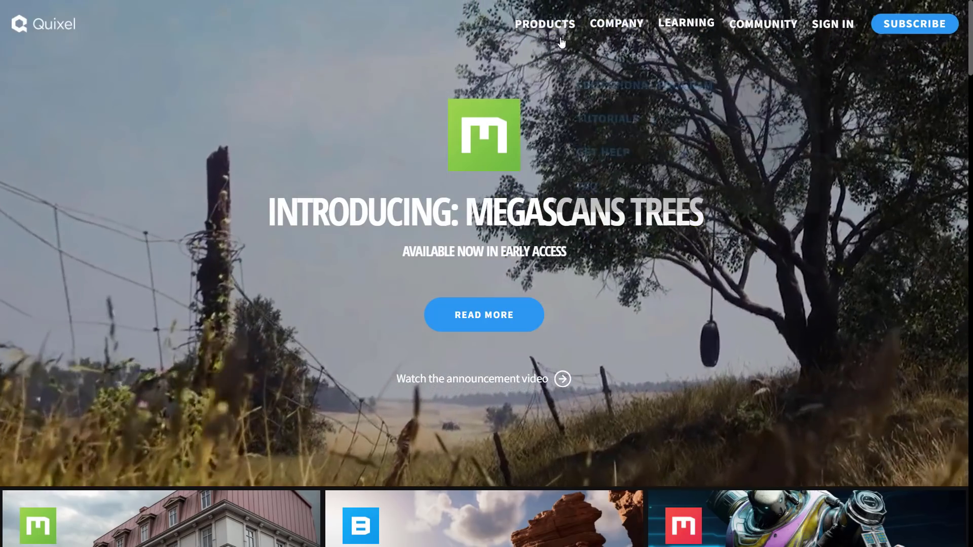
Step: Open the Megascans product page on the Quixel website
mouse_move(547, 30)
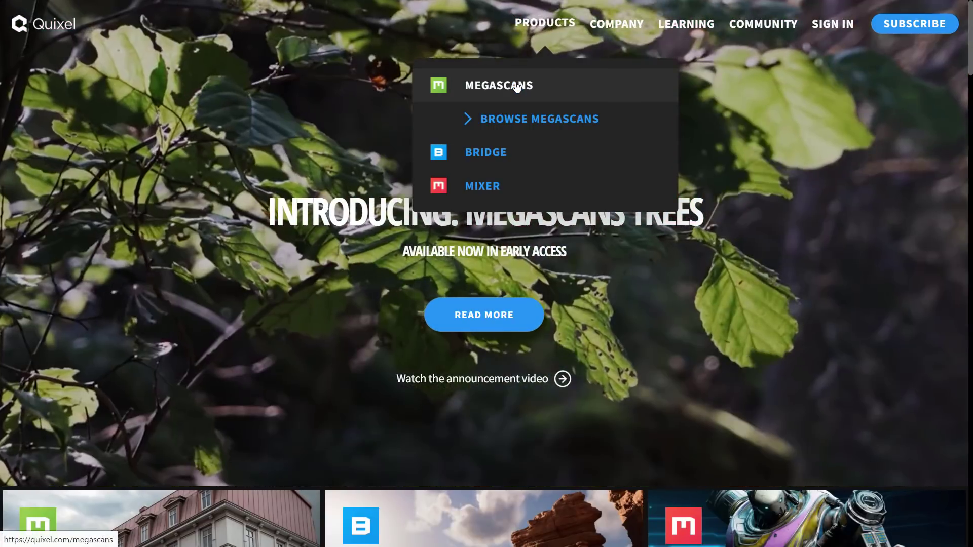
left_click(517, 86)
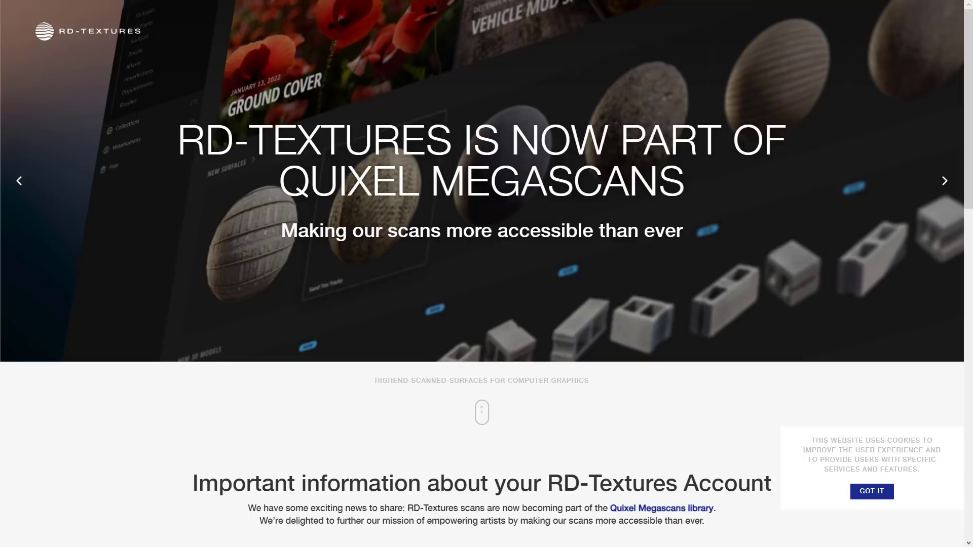
Step: Switch to the Quixel Bridge desktop app, postpone the pending update and maximize the window
key("alt+Tab")
key("alt+Tab")
key("alt+Tab")
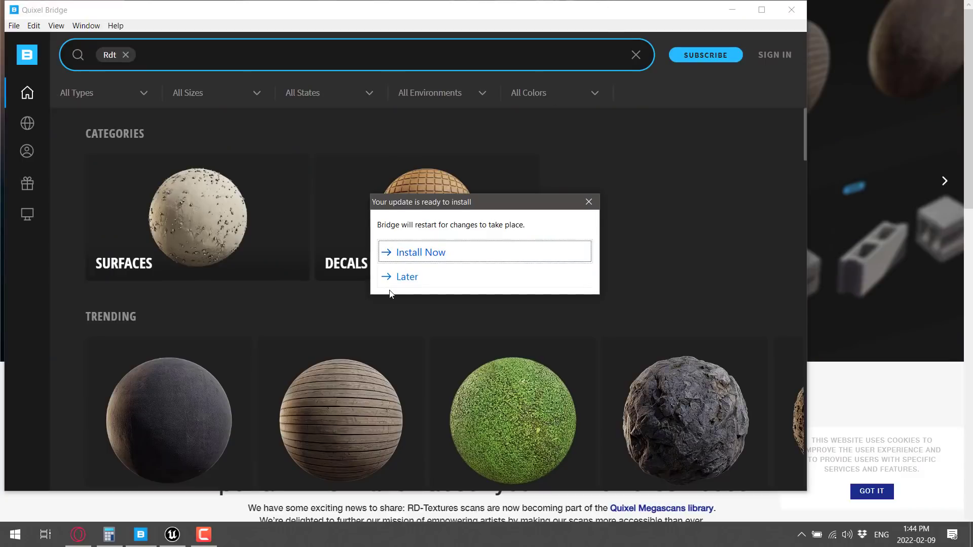
left_click(403, 279)
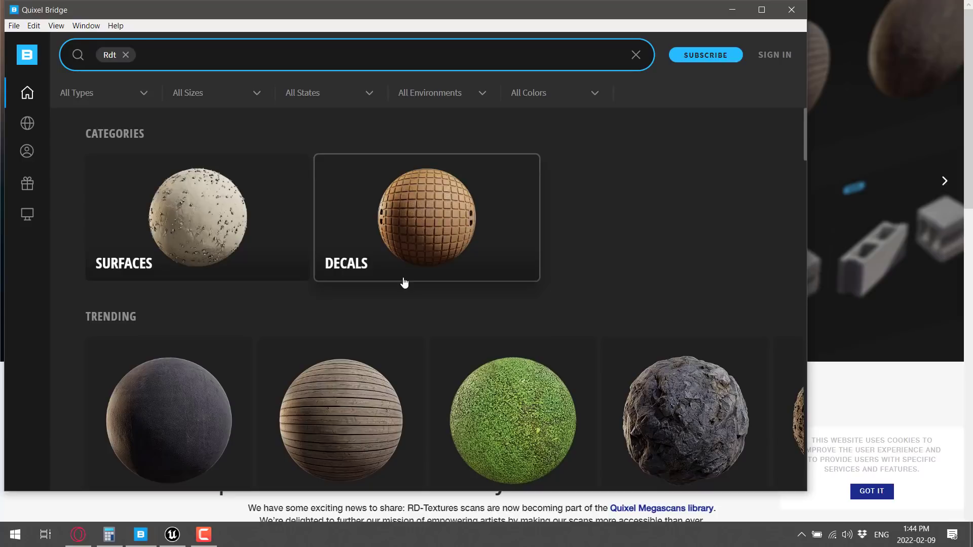
double_click(592, 10)
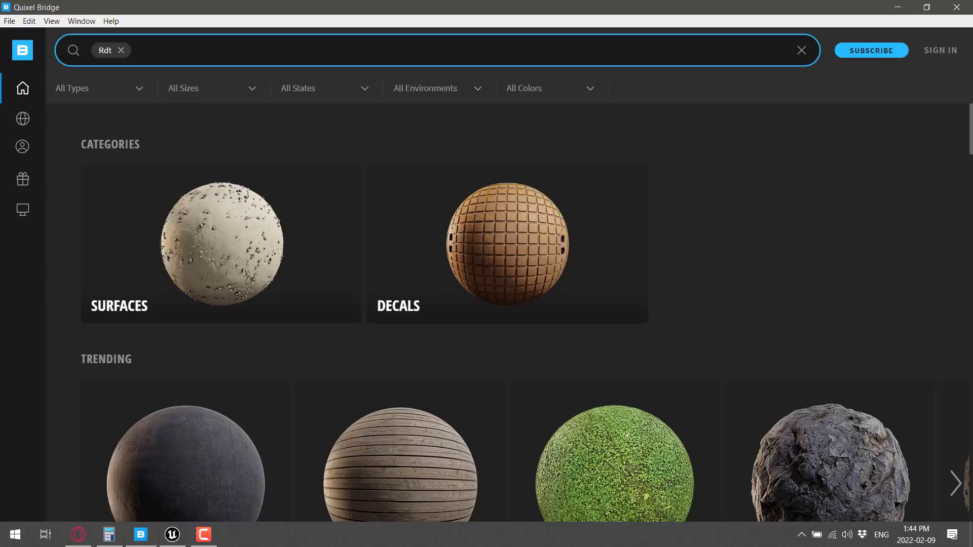
Step: Clear the existing search filter in Quixel Bridge and search the asset library for "rdt" again
left_click(122, 50)
mouse_move(96, 110)
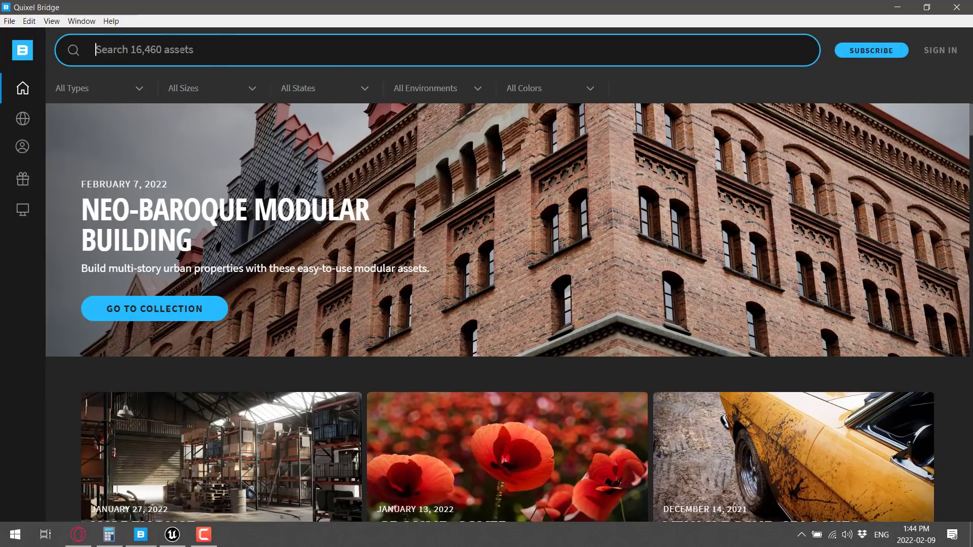
left_click(223, 51)
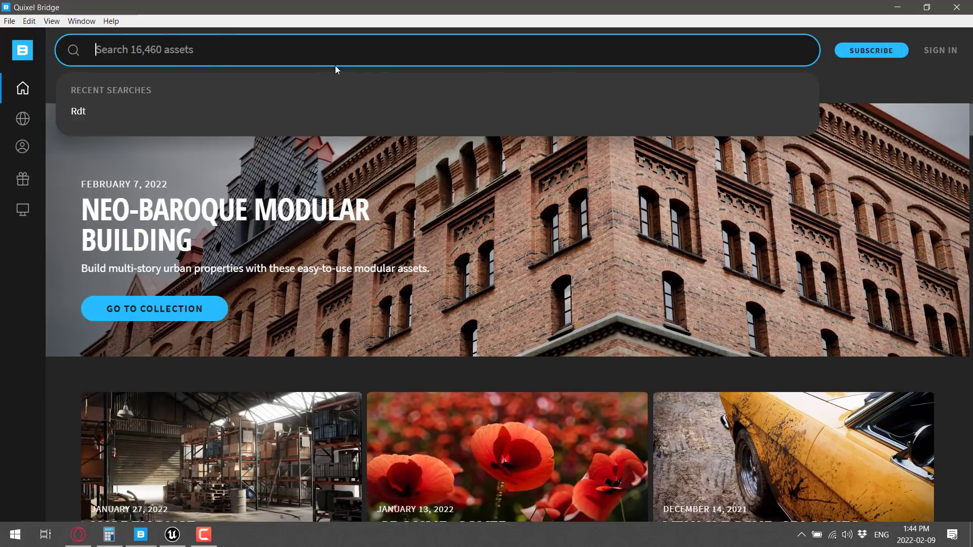
key("alt+Tab")
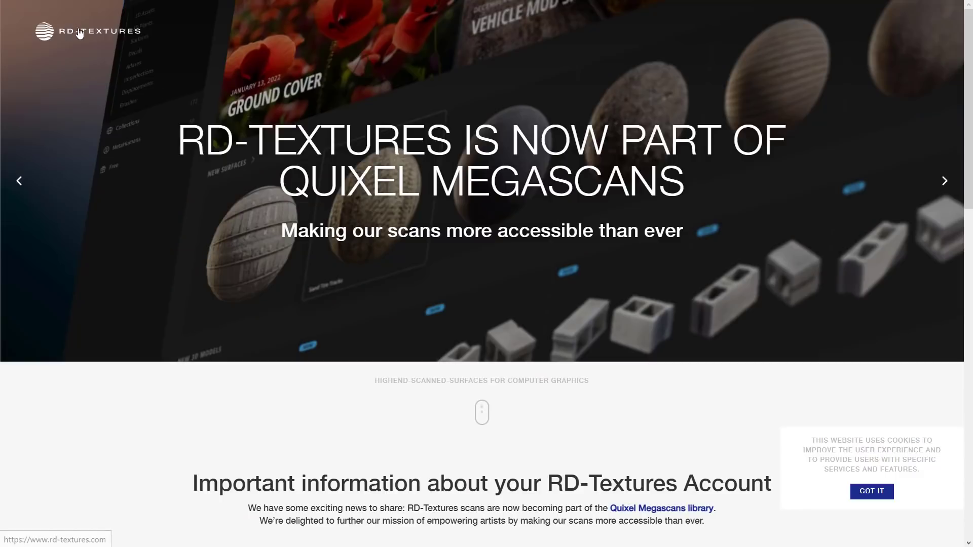
key("alt+Tab")
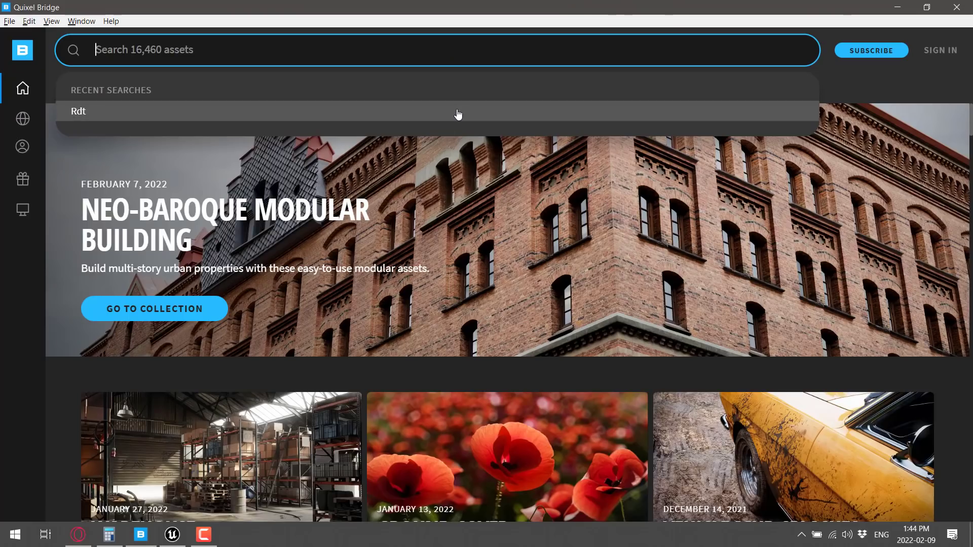
type("rdt")
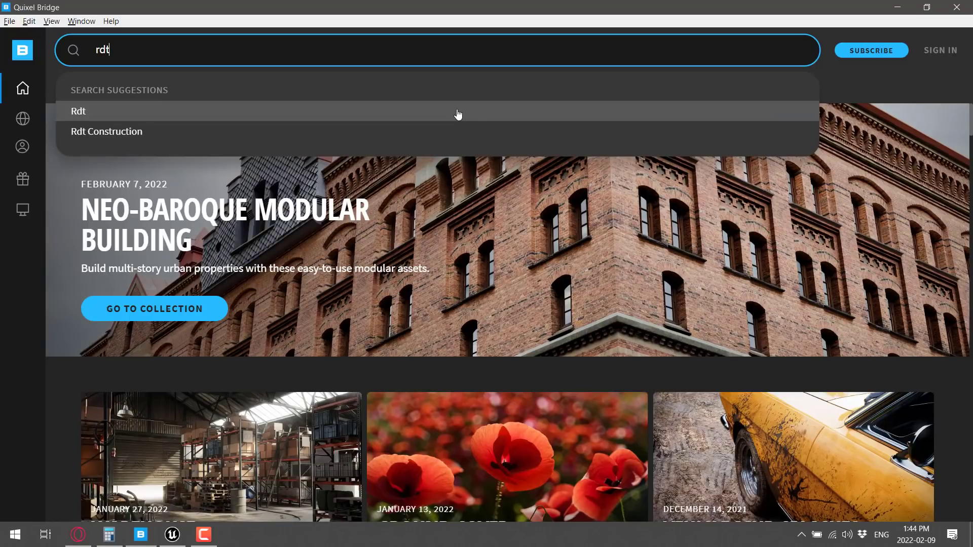
left_click(458, 111)
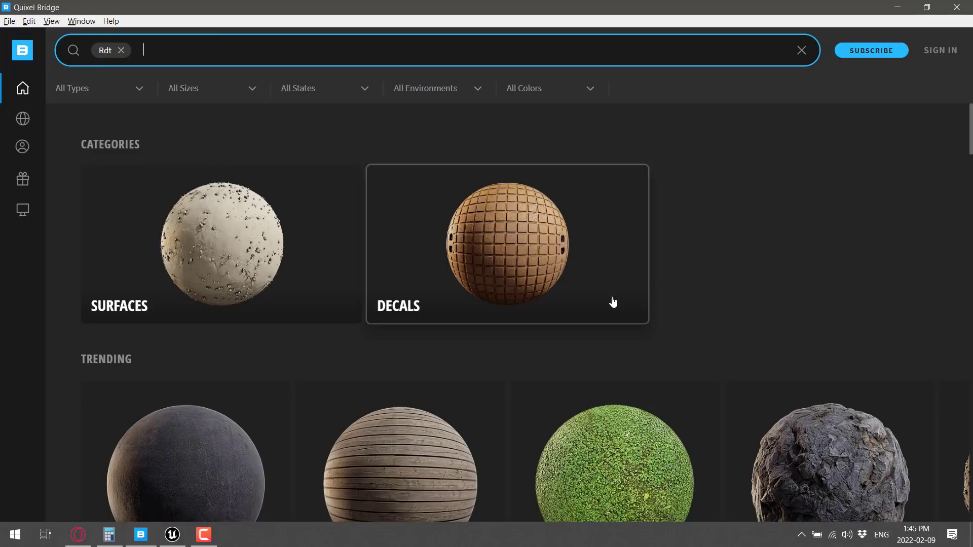
Step: Browse the Rdt search results to examine the range of available surface materials
left_click(757, 257)
scroll(757, 257, "down", 10)
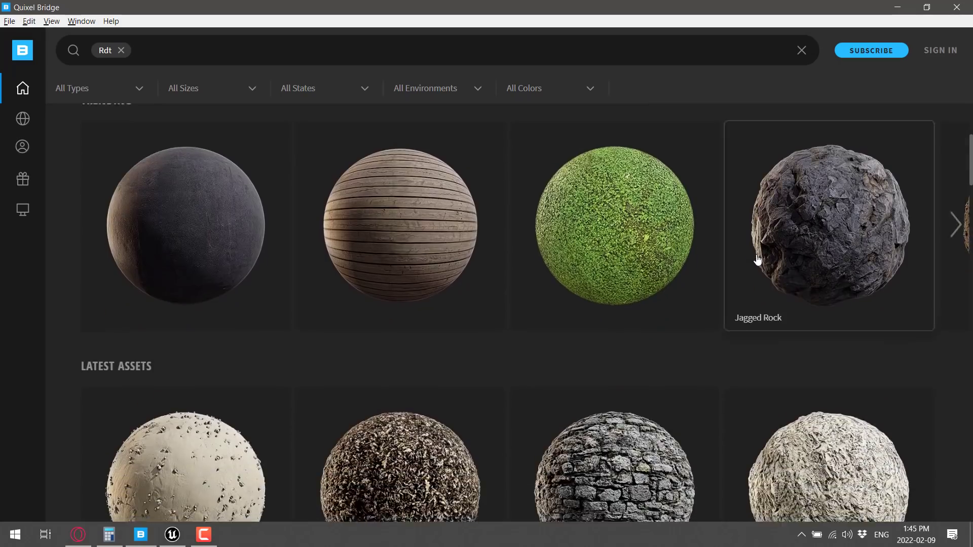
scroll(757, 260, "down", 20)
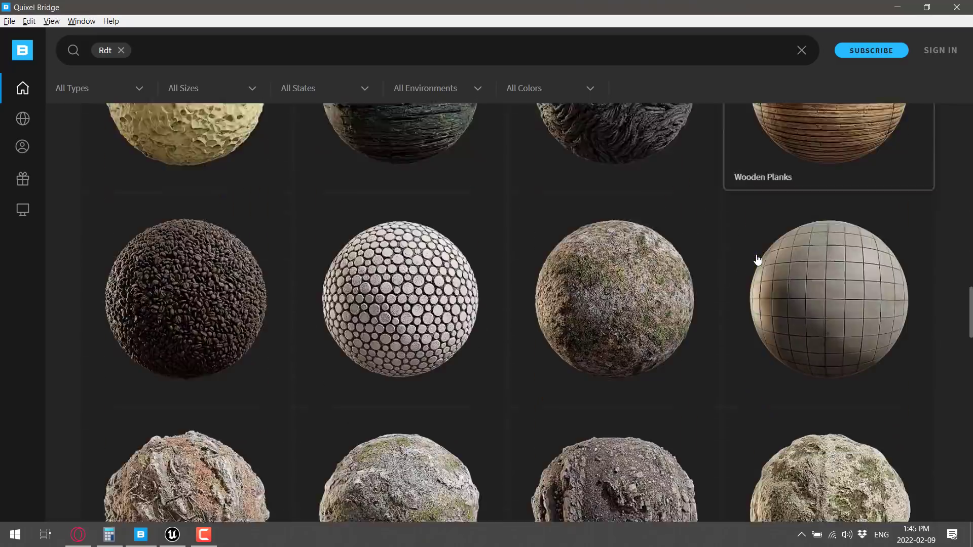
scroll(757, 259, "down", 20)
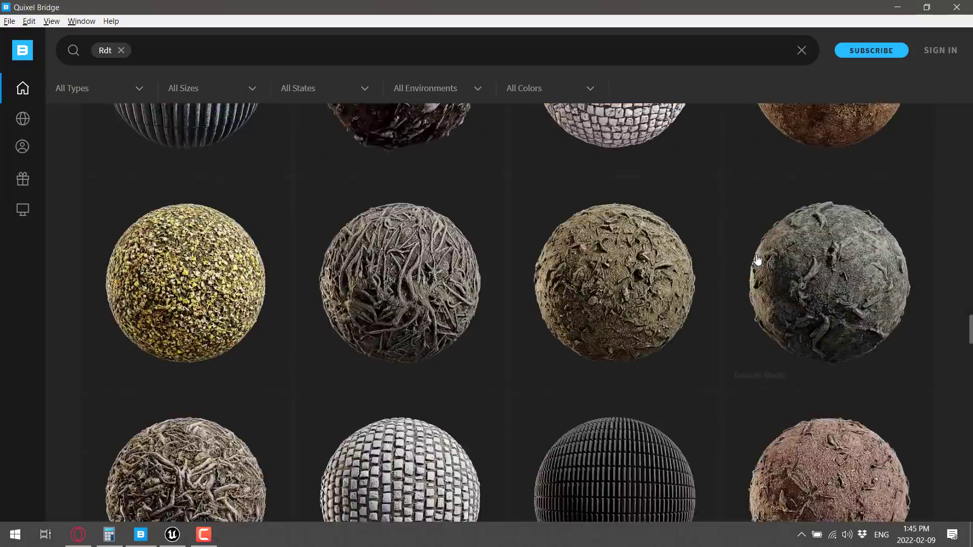
scroll(758, 260, "down", 20)
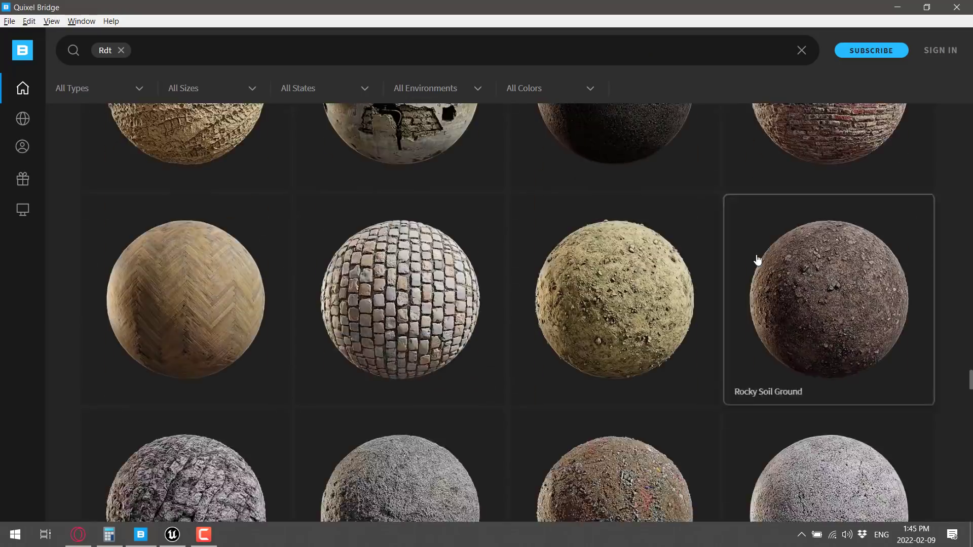
scroll(757, 261, "down", 10)
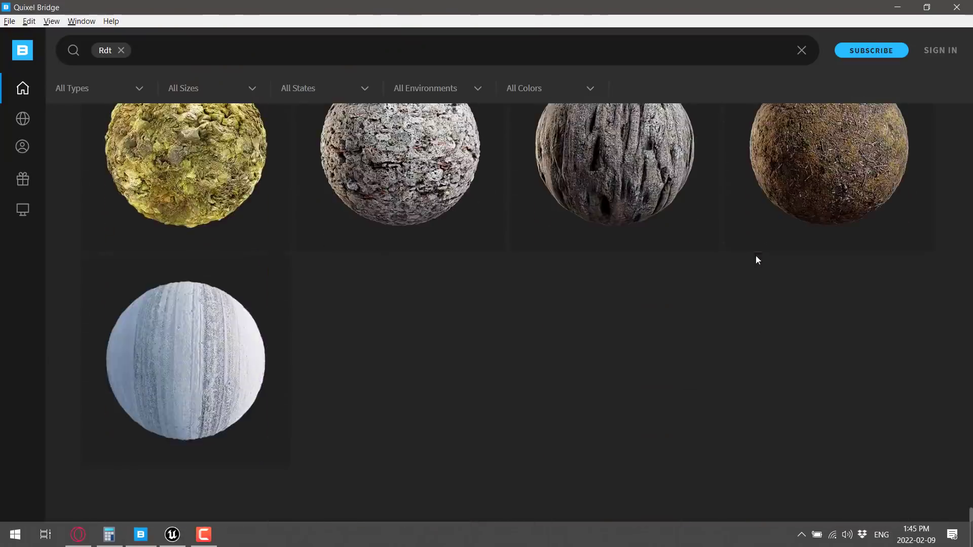
scroll(753, 263, "up", 15)
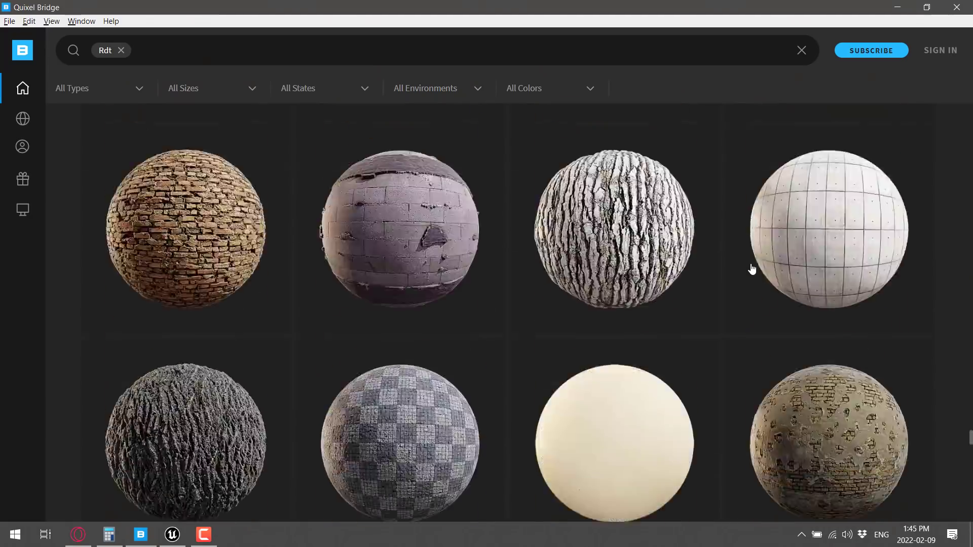
scroll(752, 270, "up", 15)
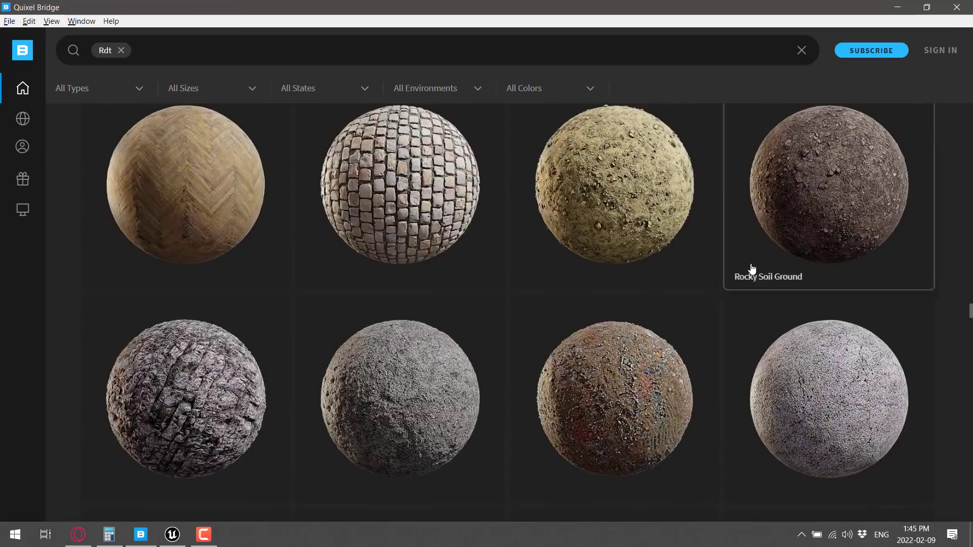
scroll(753, 270, "up", 10)
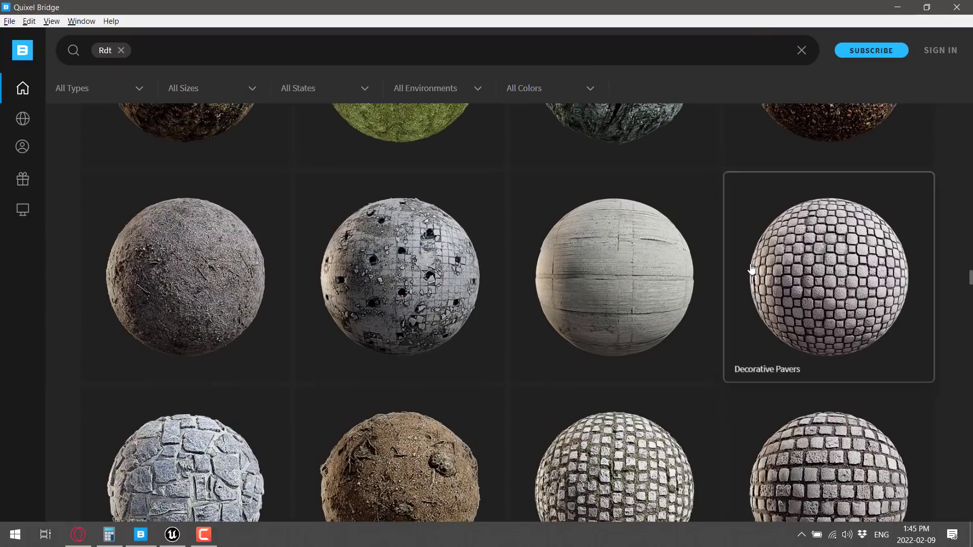
scroll(753, 269, "down", 5)
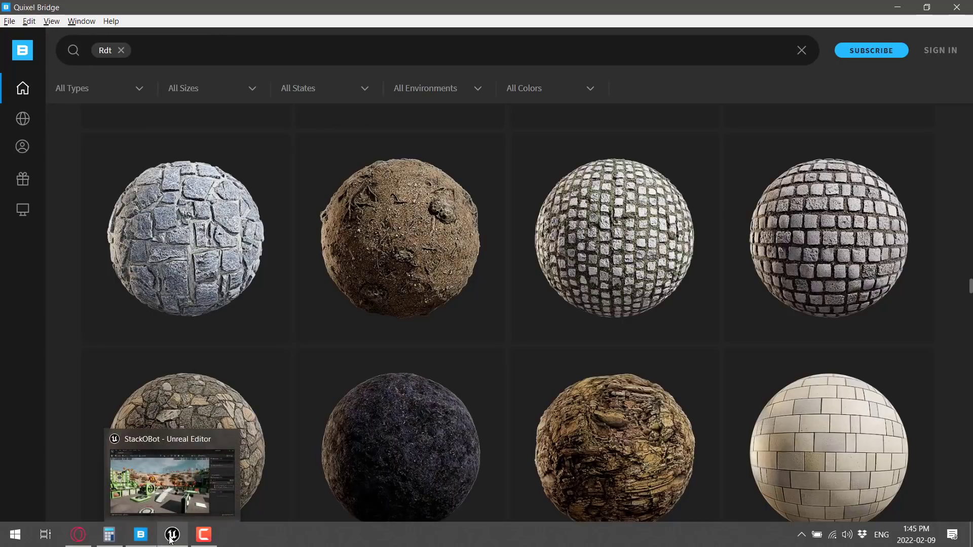
Step: Switch to the StackOBot project in Unreal Editor and add a sphere shape to the level on the open floor
left_click(179, 531)
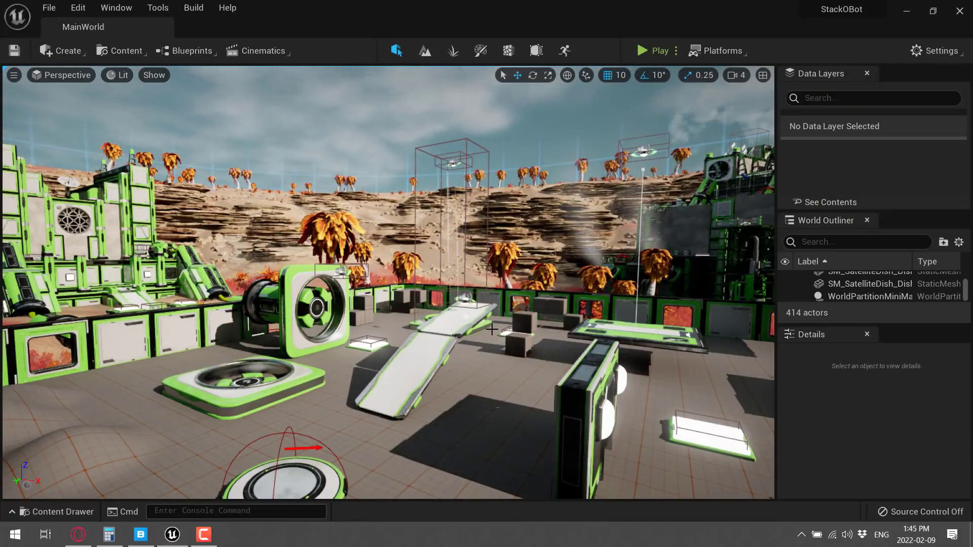
right_click_drag(484, 323, 484, 355)
key("w")
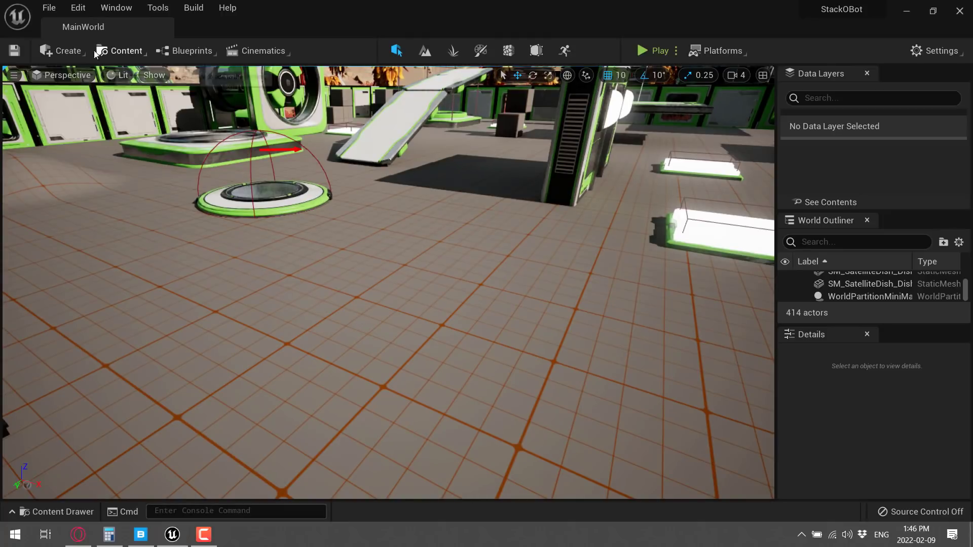
left_click(66, 51)
mouse_move(104, 101)
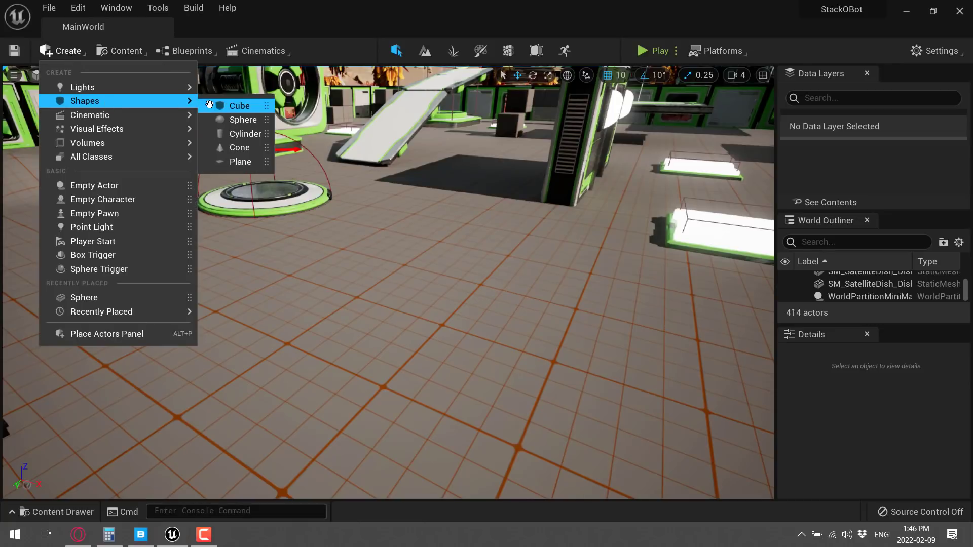
left_click(238, 120)
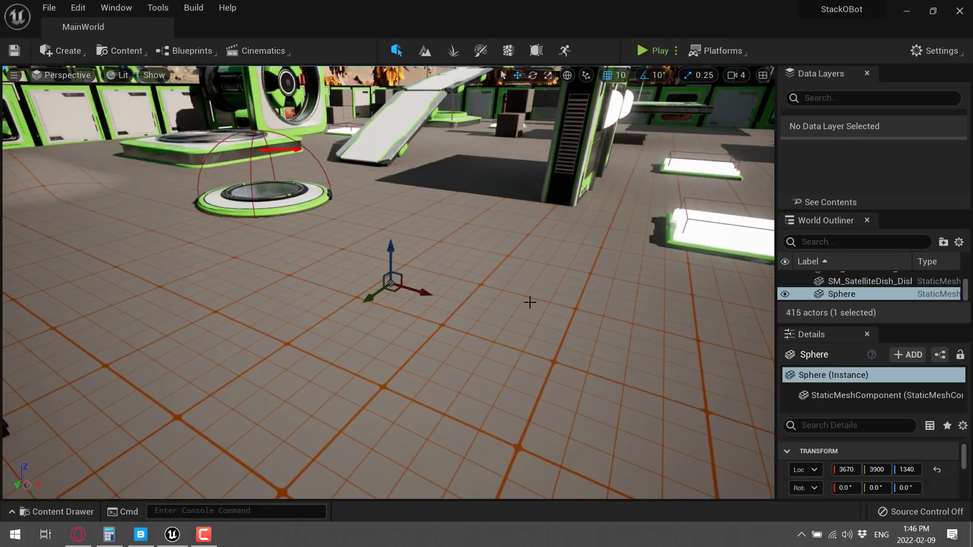
Step: Move the sphere above the open floor to about X 3960, Y 4210, Z 1590
left_click_drag(390, 256, 249, 268)
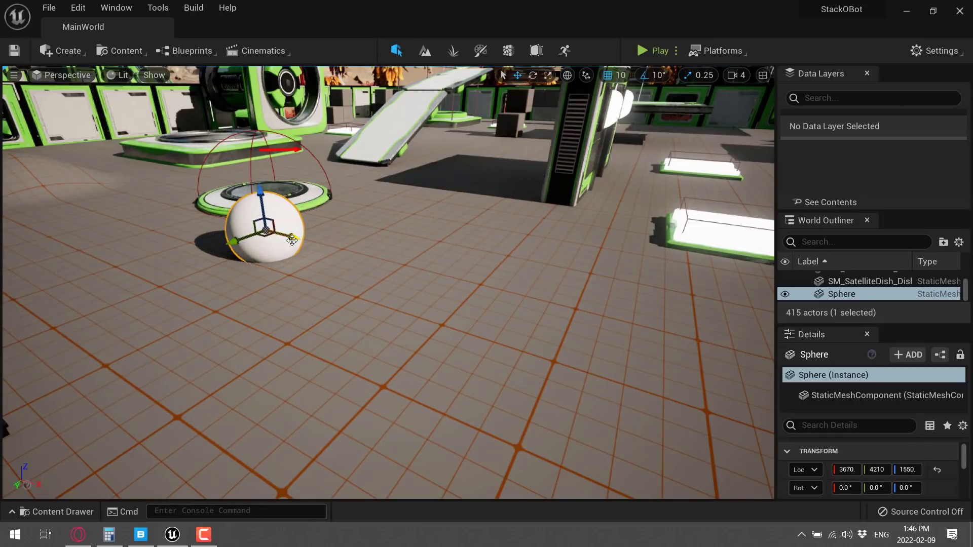
left_click_drag(292, 240, 500, 286)
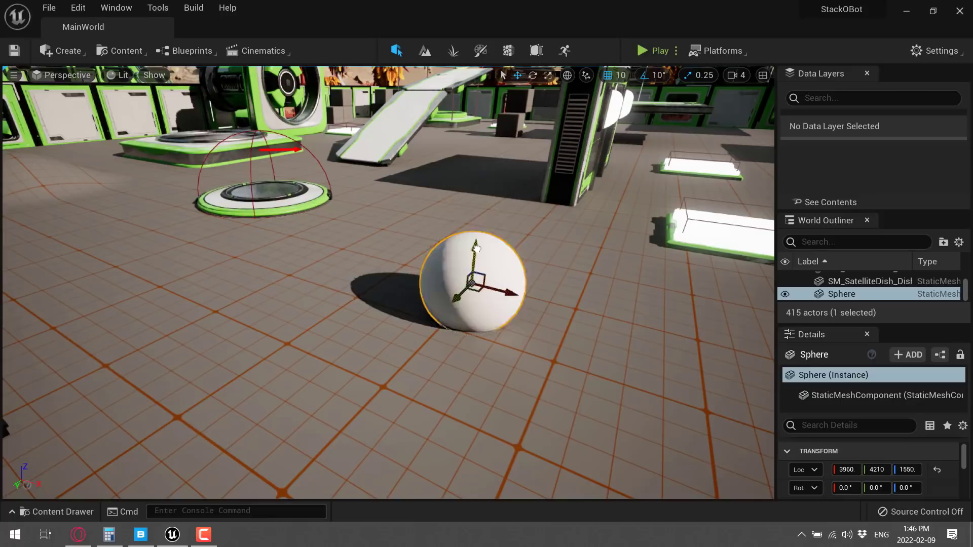
left_click_drag(476, 247, 480, 205)
Step: Open Quixel Bridge inside the editor and dock it beside the level viewport
left_click(131, 52)
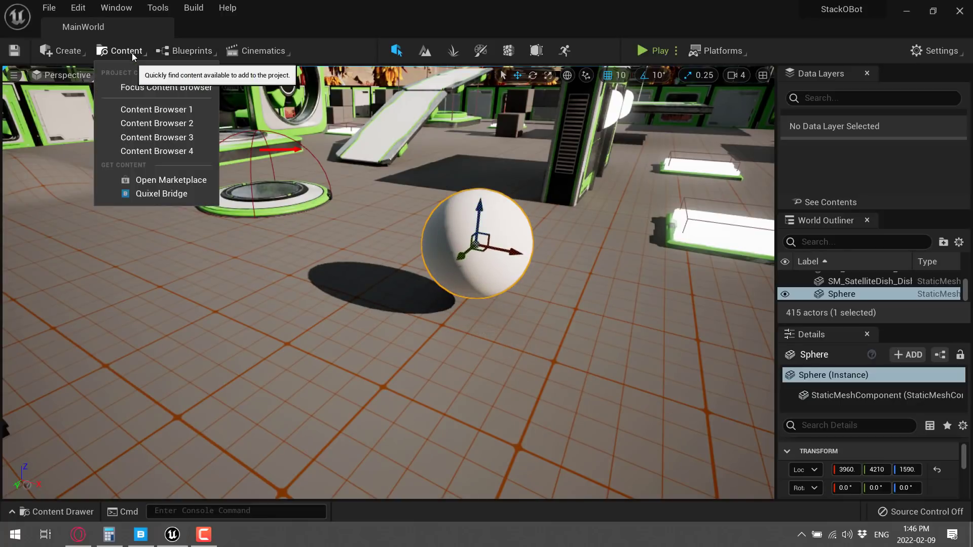
left_click(156, 194)
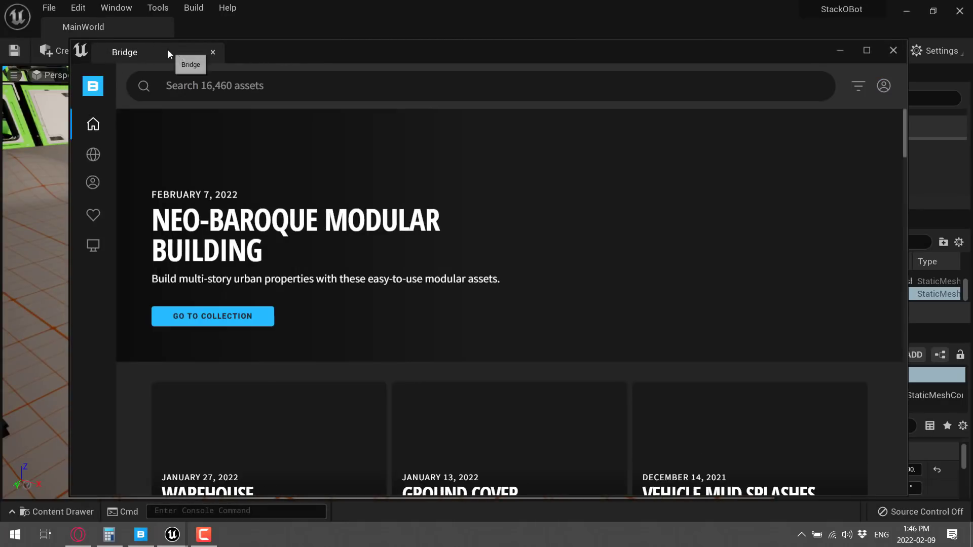
left_click_drag(168, 50, 29, 213)
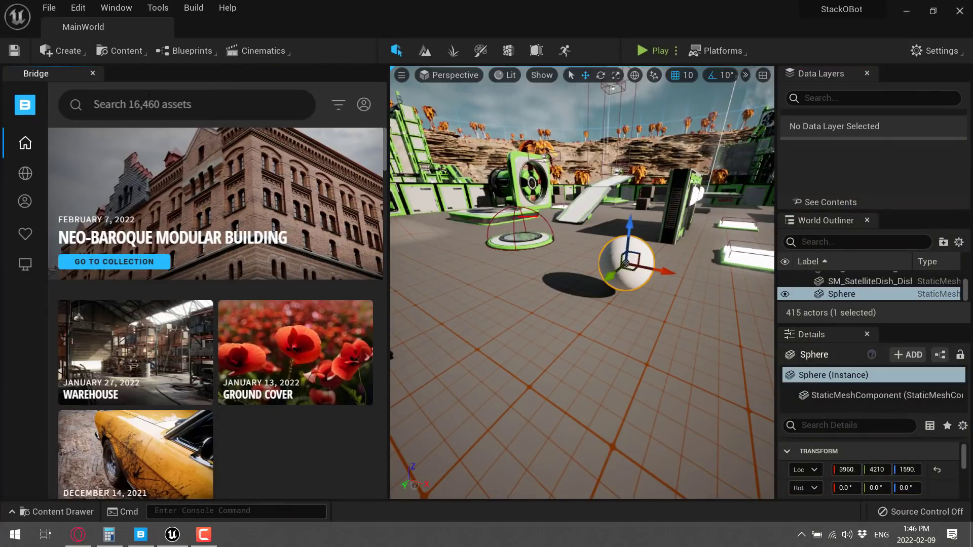
Step: Search the docked Bridge library for "rdt"
left_click(166, 103)
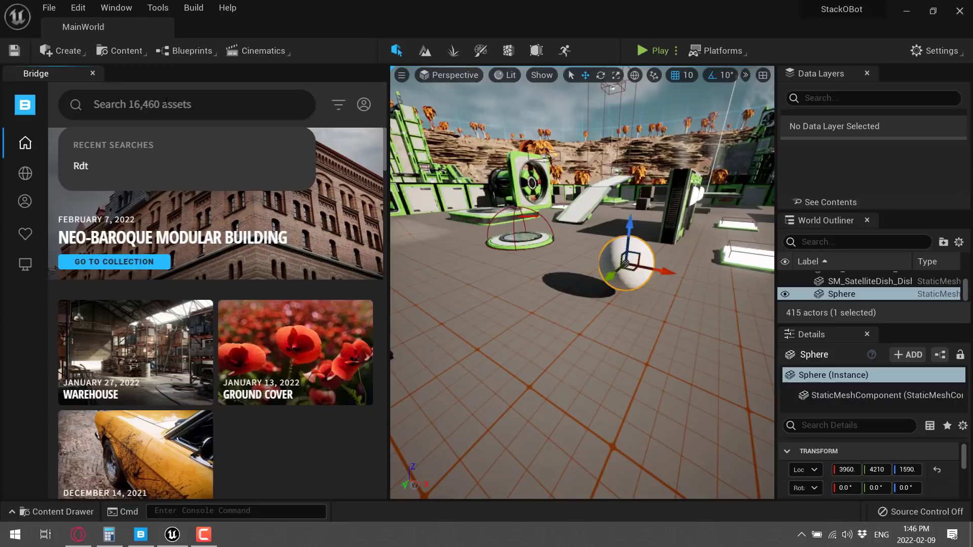
type("rdt")
key("Return")
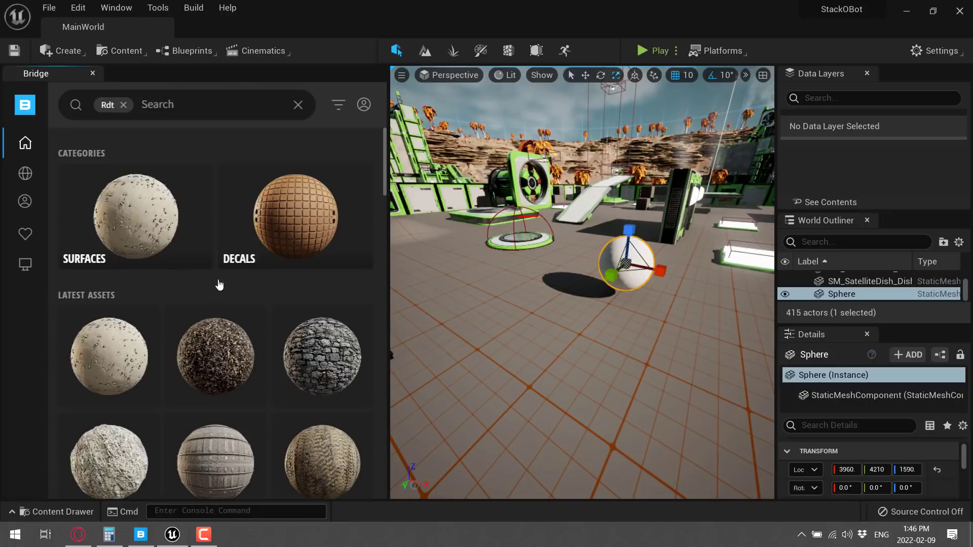
Step: Download the Rock Cliff surface from the results at Medium Quality and open the local Megascans library
scroll(233, 320, "down", 2)
scroll(233, 315, "down", 10)
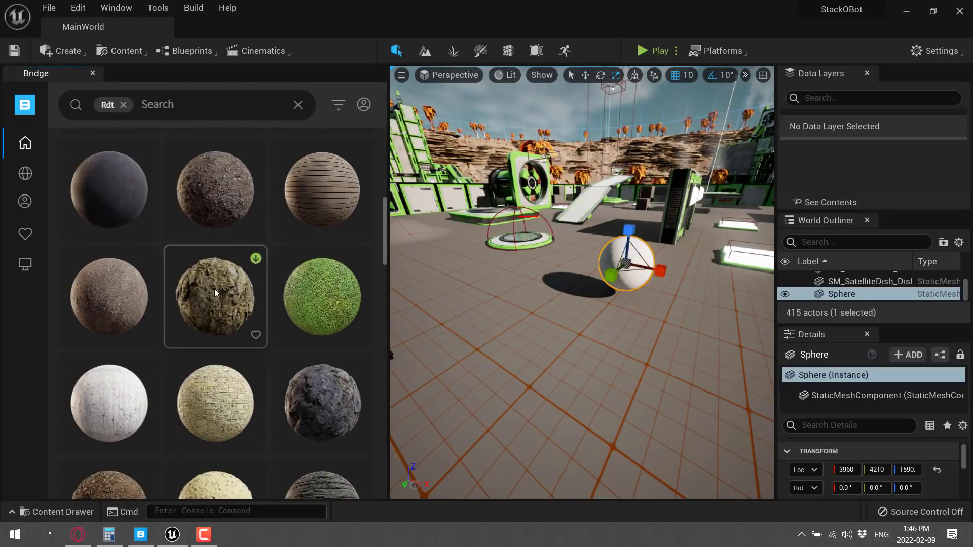
left_click(215, 292)
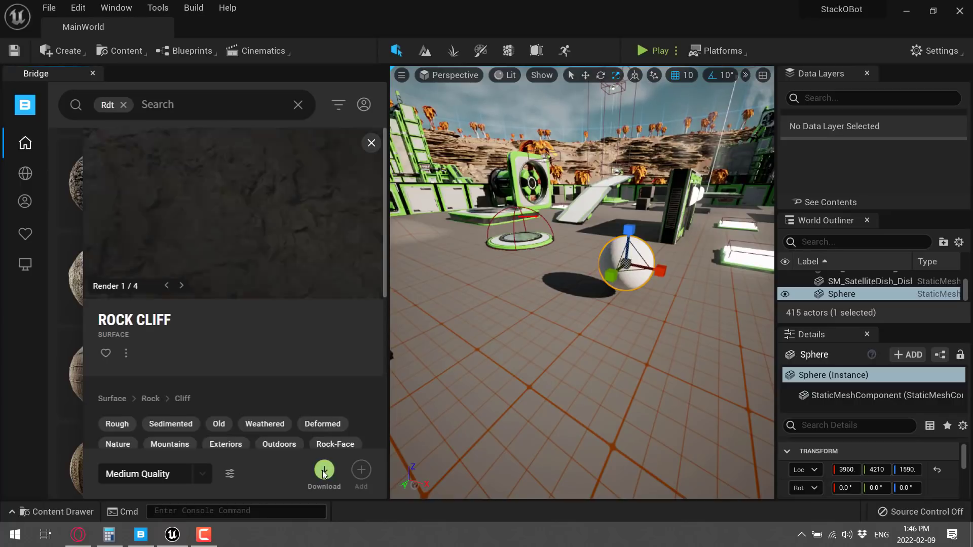
left_click(323, 474)
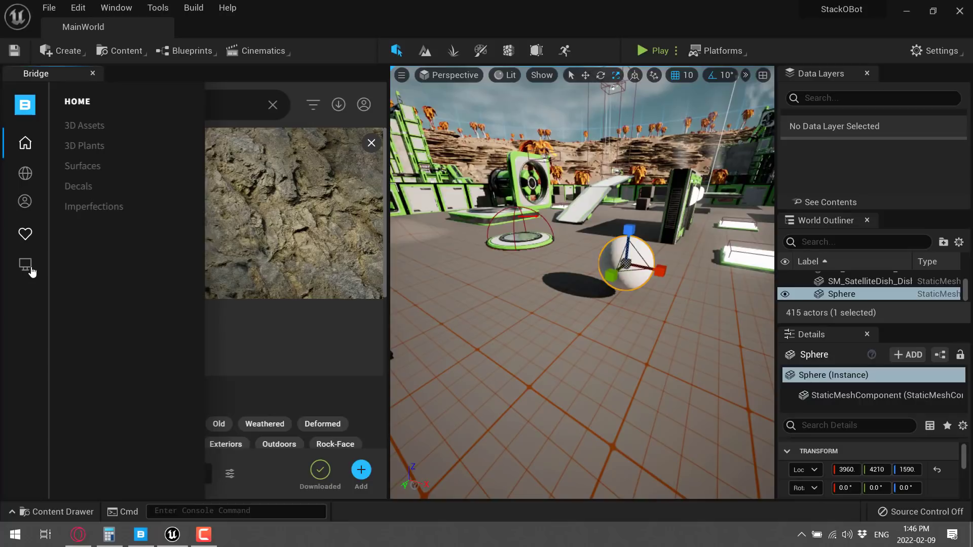
left_click(24, 265)
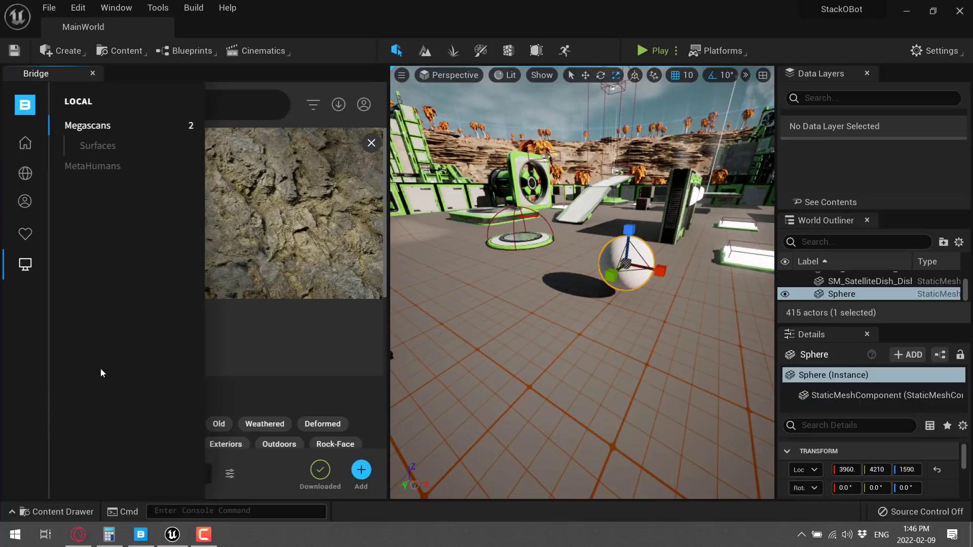
Step: Place the local Rock Cliff surface in the level beside the white sphere and select only the new rock-textured sphere
left_click(372, 144)
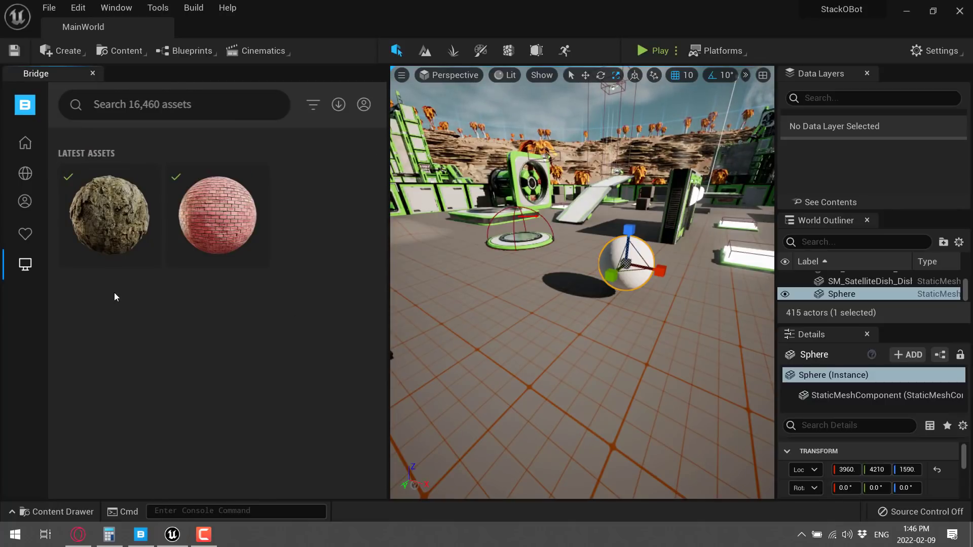
left_click_drag(101, 214, 628, 263)
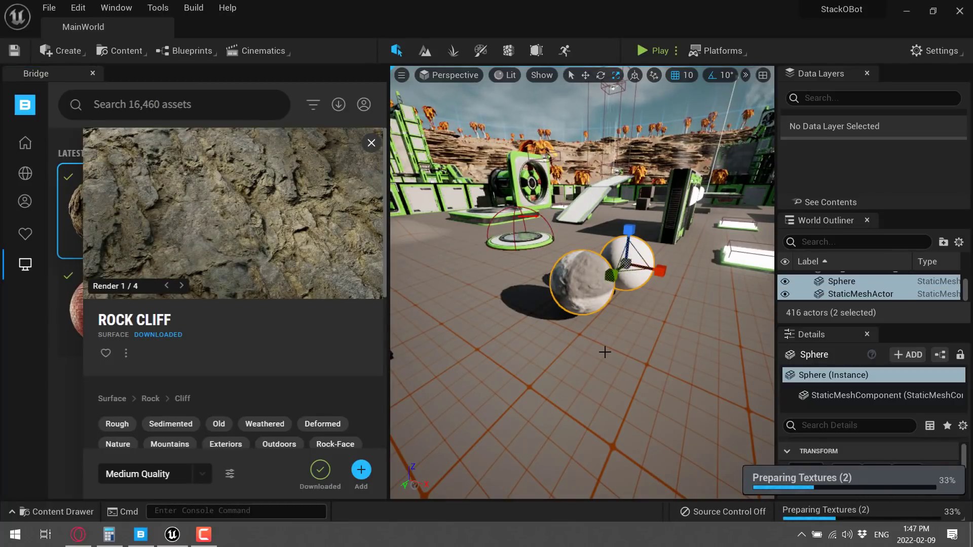
key("f")
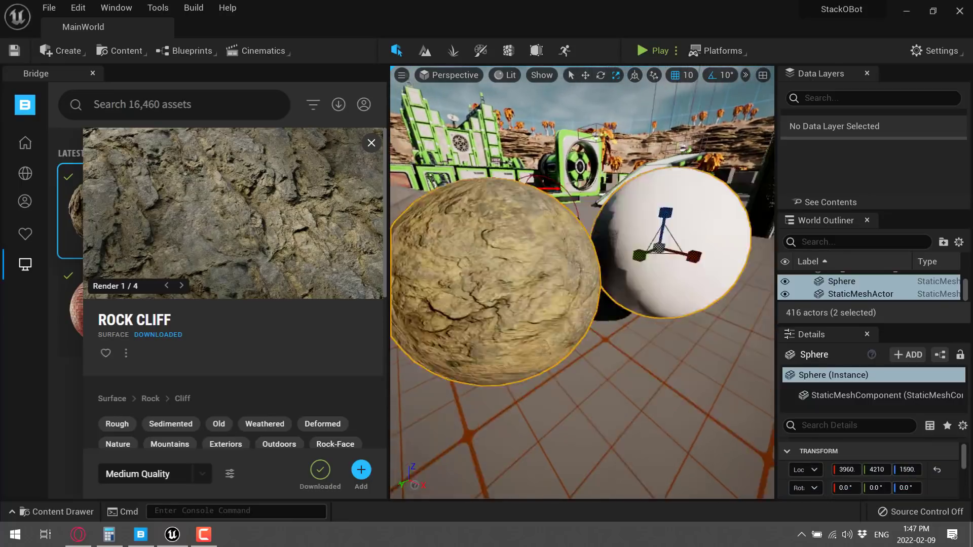
key("f")
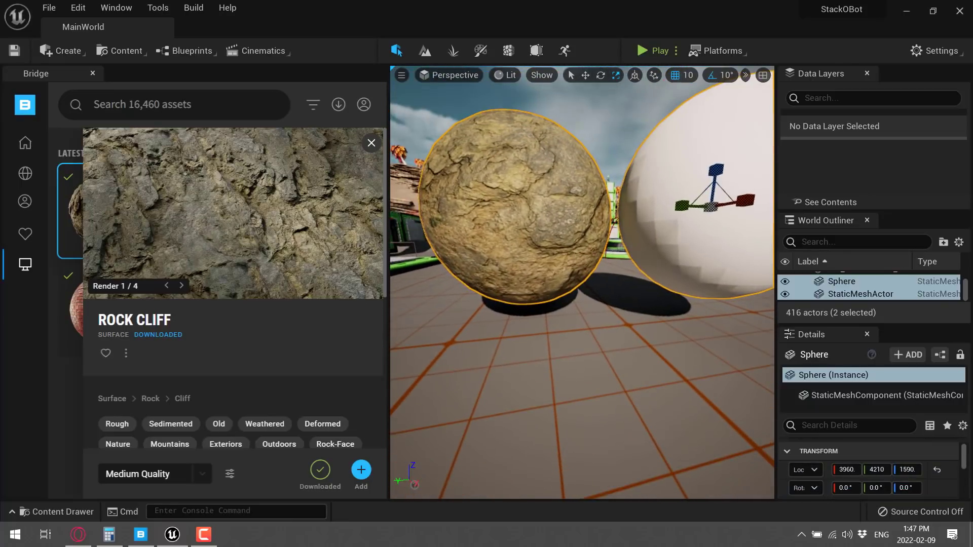
key("s")
key("w")
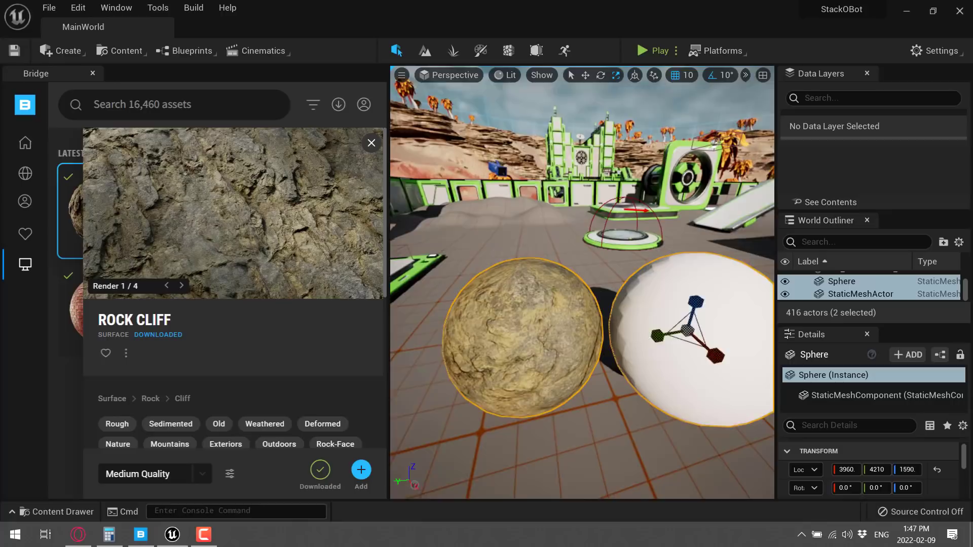
left_click(527, 313)
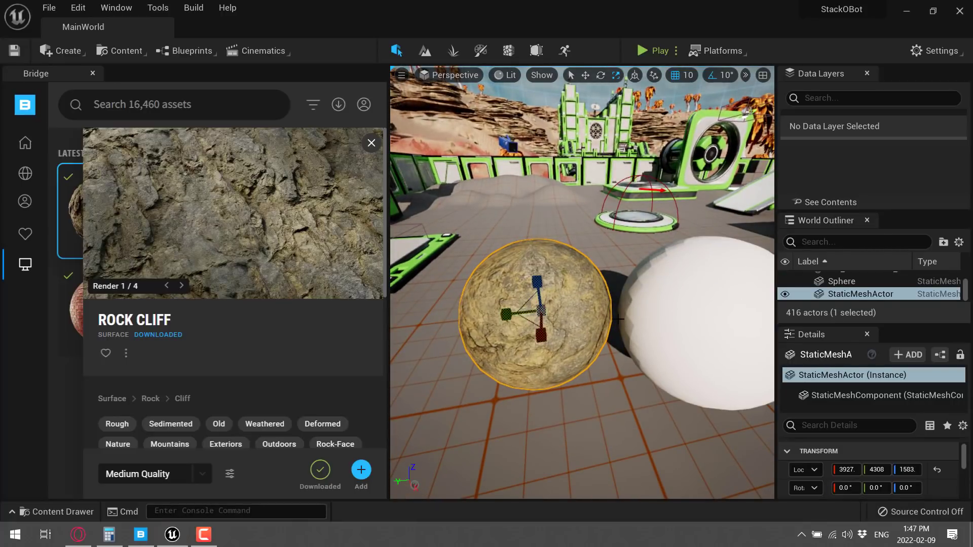
scroll(587, 303, "up", 3)
key("f")
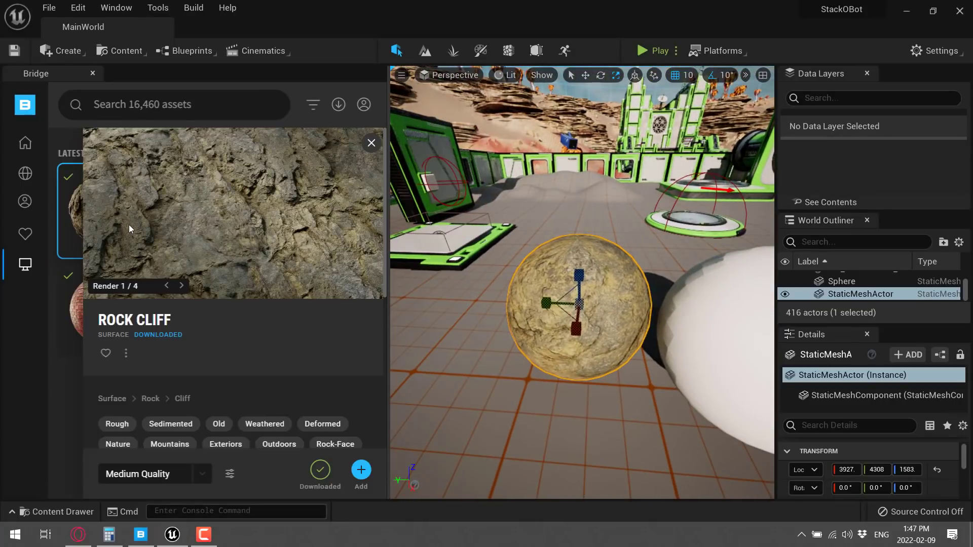
Step: Place the local Painted Brick Wall surface at the white sphere and select the new brick sphere
left_click(371, 143)
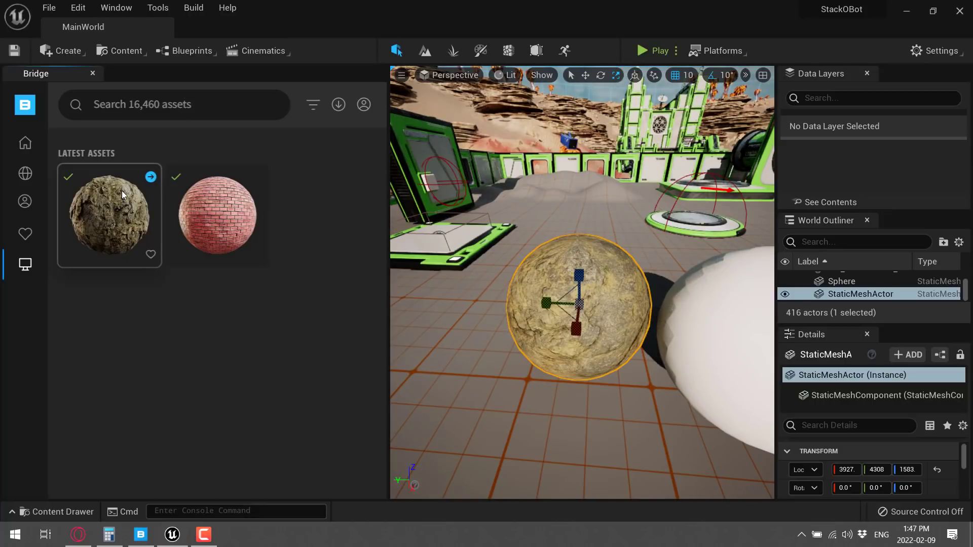
left_click(187, 206)
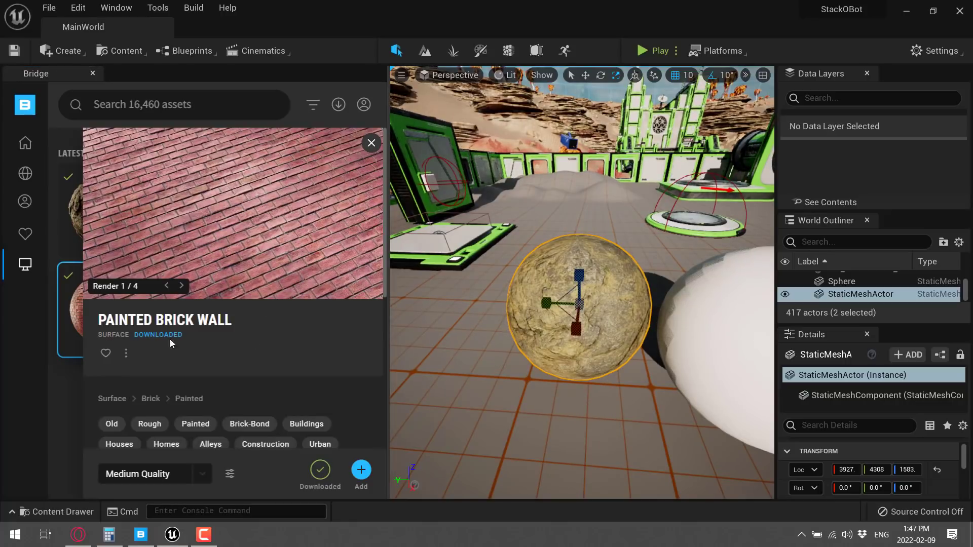
scroll(528, 371, "down", 5)
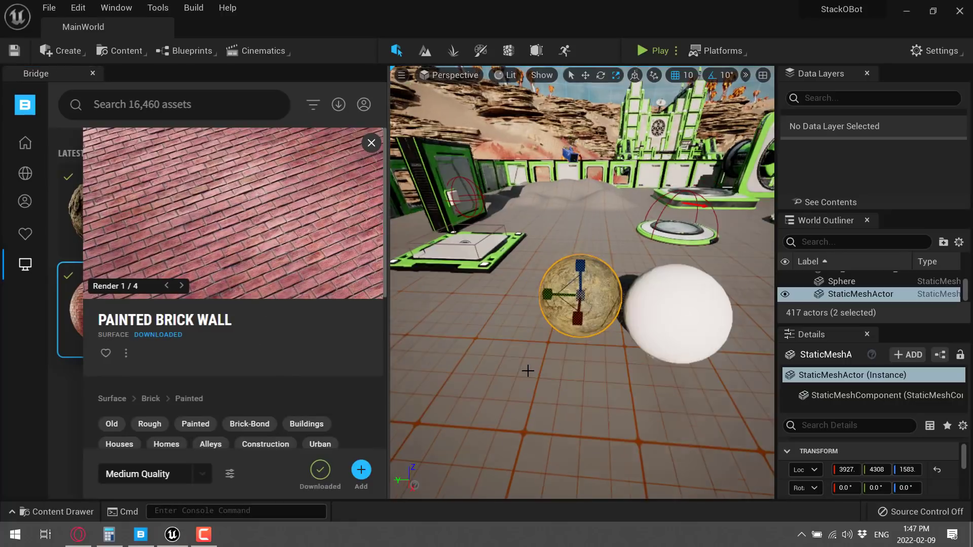
right_click_drag(522, 371, 624, 377)
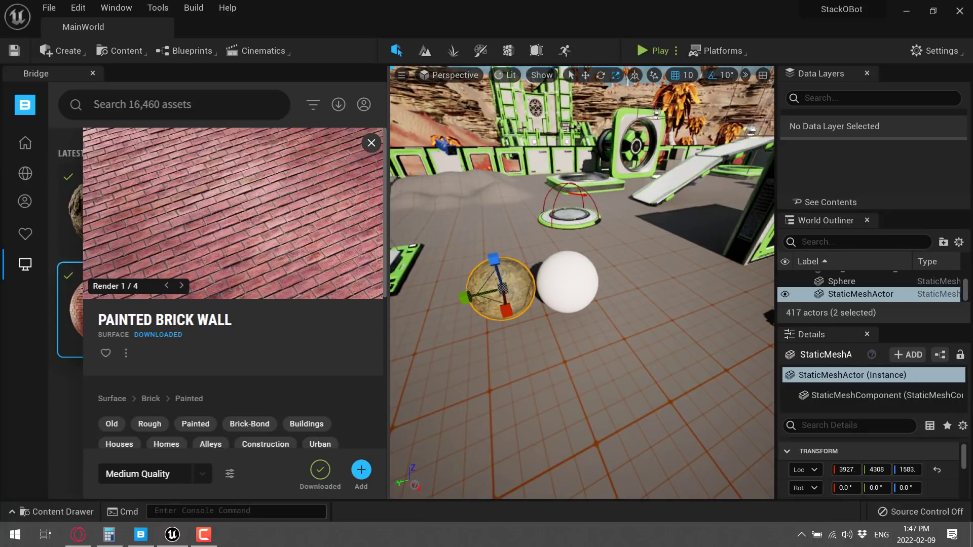
left_click(371, 143)
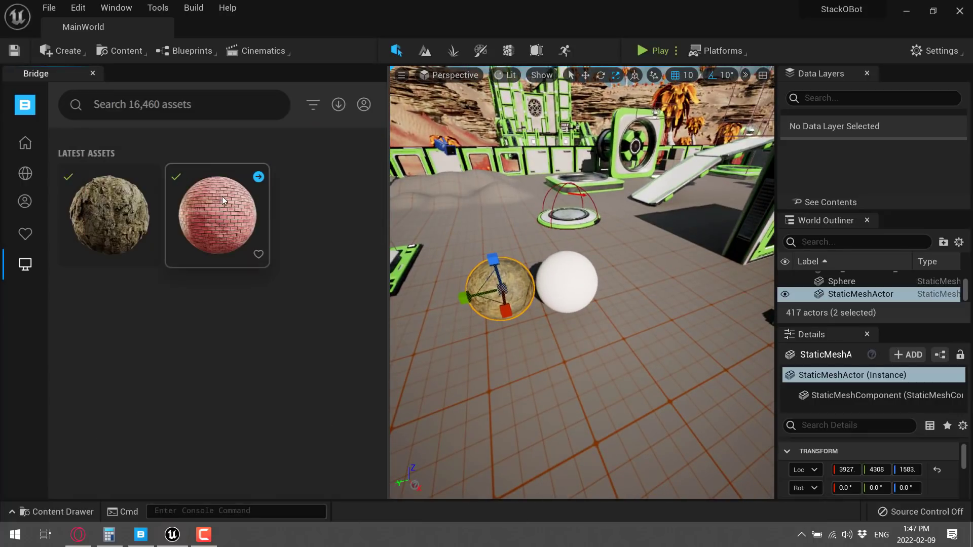
left_click_drag(222, 196, 562, 281)
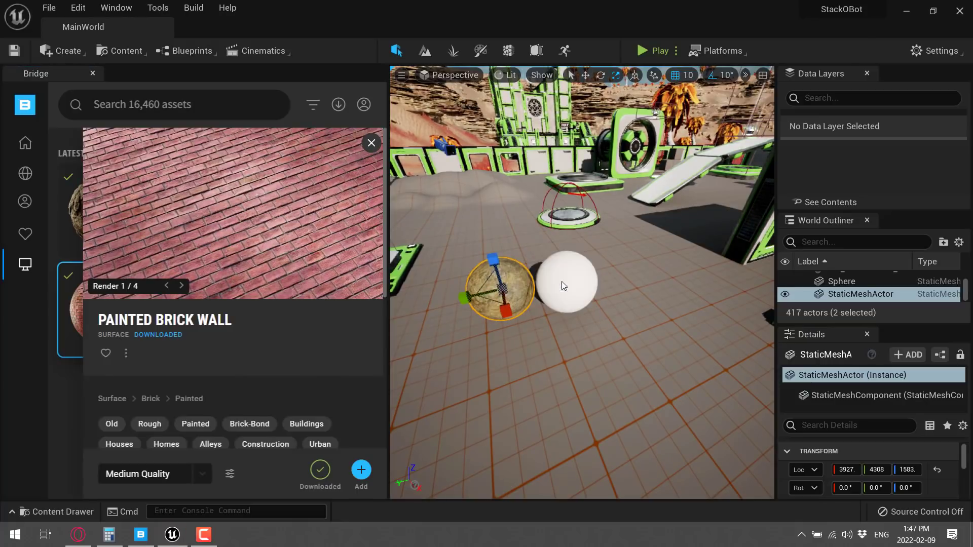
left_click(586, 270)
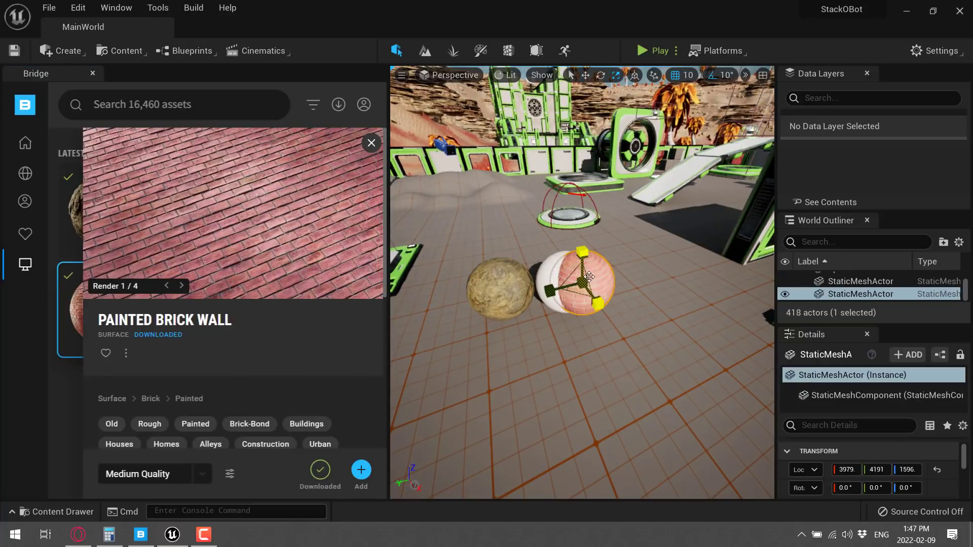
Step: Move the brick sphere clear of the white one along the X axis to about X 4099
left_click_drag(603, 305, 665, 396)
scroll(664, 396, "up", 6)
scroll(647, 325, "down", 6)
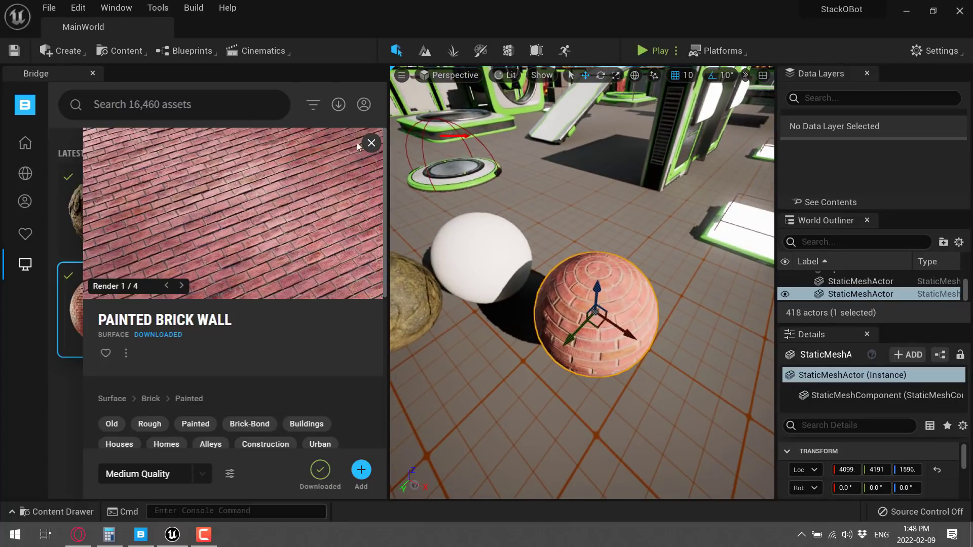
Step: Close the surface details, search the docked Bridge for "Rdt" and clear the search again
left_click(372, 141)
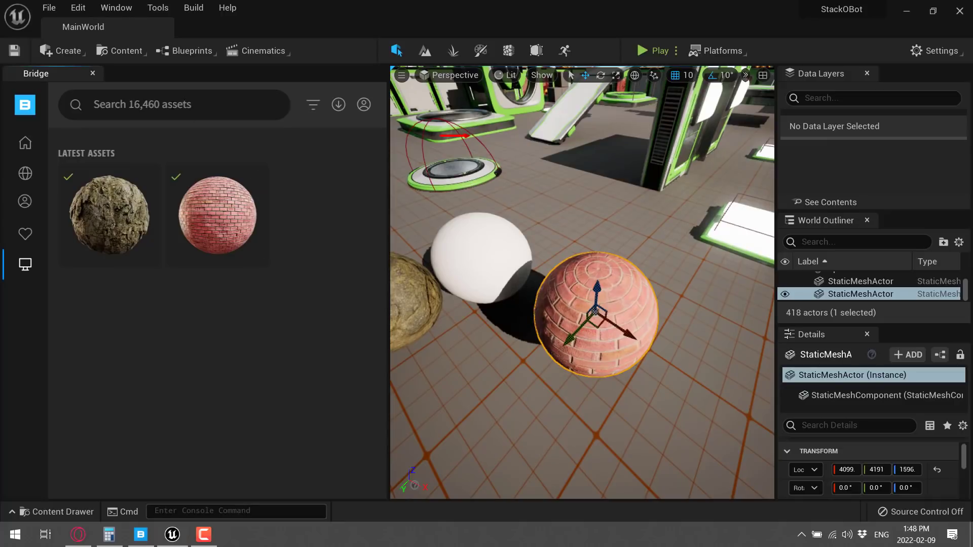
left_click(112, 105)
left_click(100, 164)
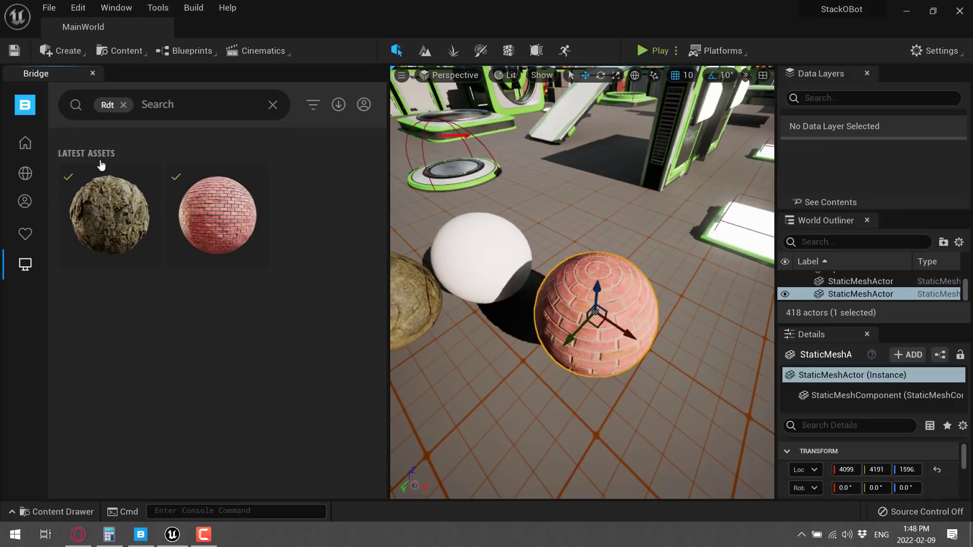
left_click(272, 105)
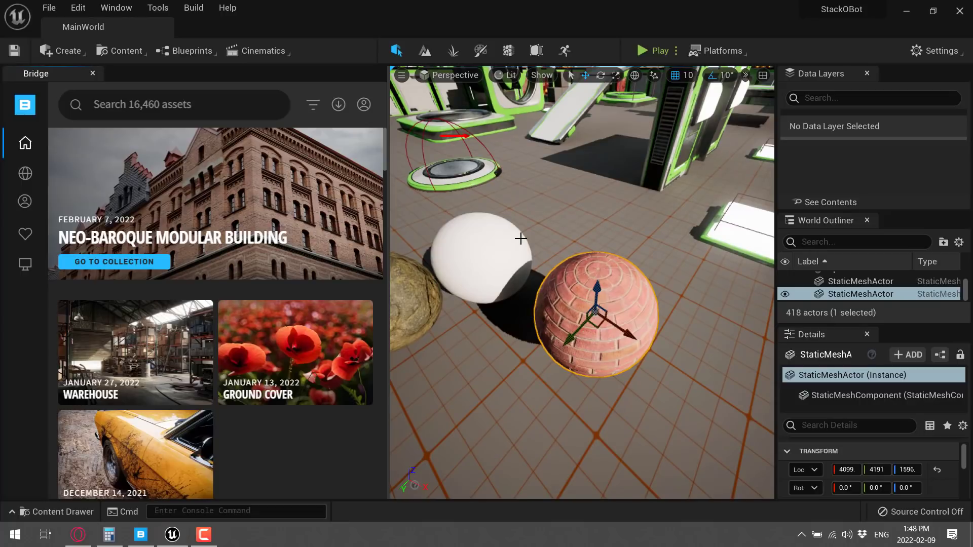
Step: Switch to the RD-Textures website in the browser and read the notice about accounts and existing purchases
key("alt+Tab")
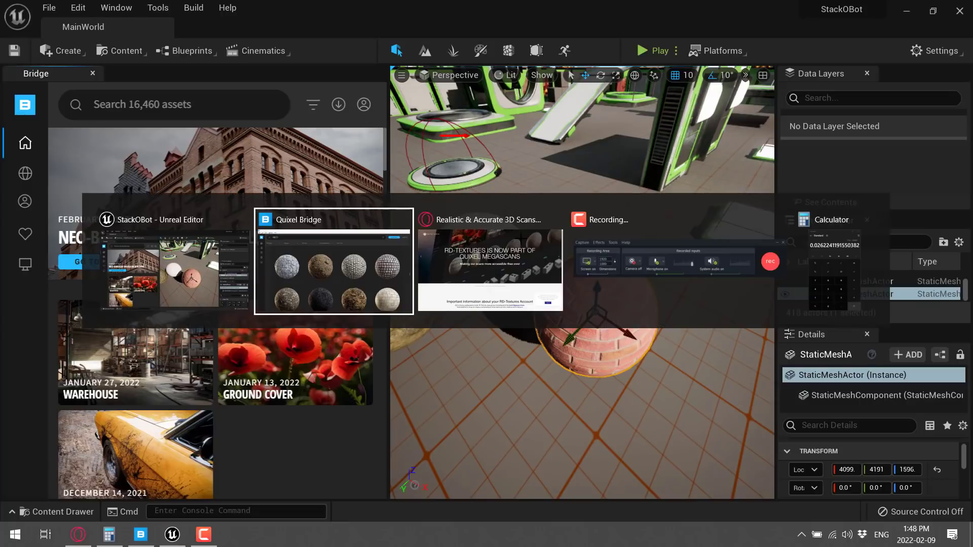
key("alt+Tab")
scroll(506, 319, "down", 3)
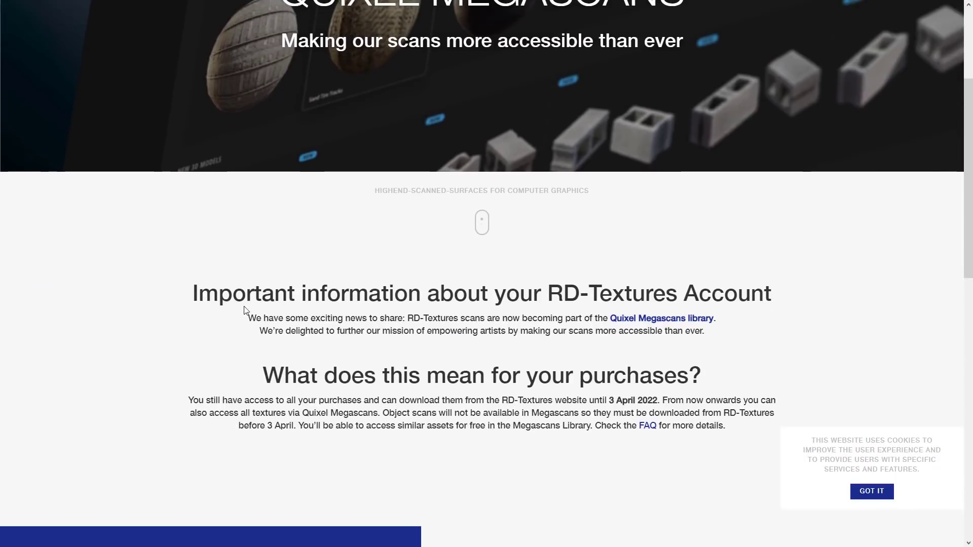
left_click_drag(266, 320, 793, 334)
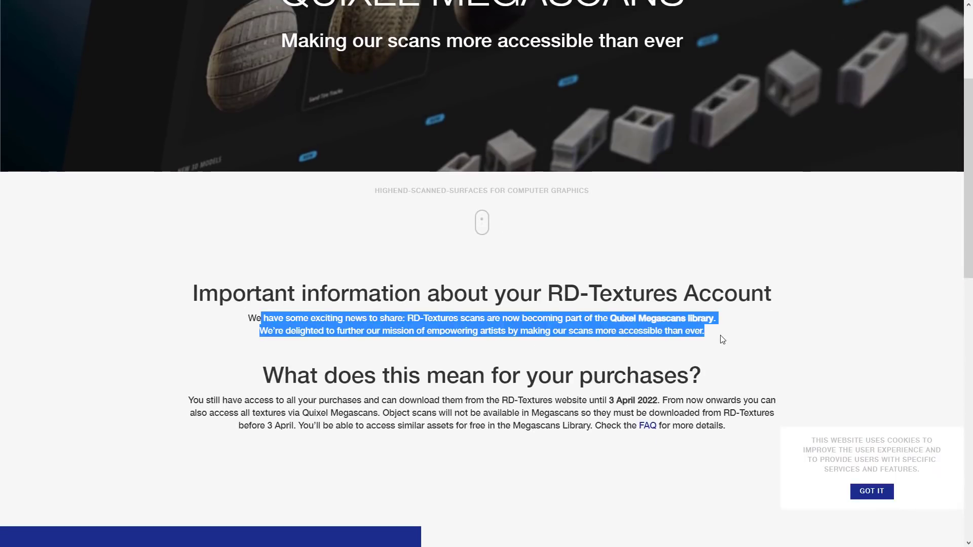
scroll(276, 398, "down", 1)
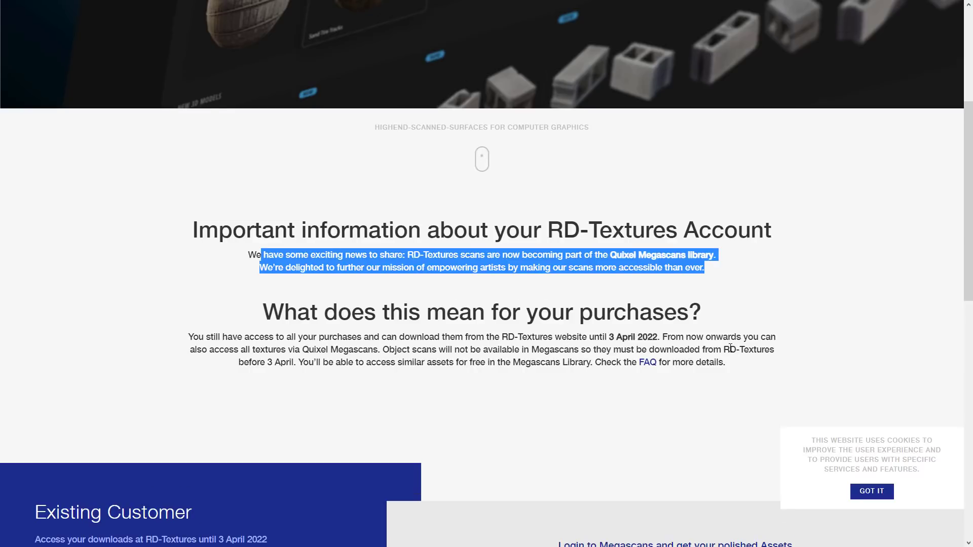
scroll(731, 348, "down", 1)
left_click_drag(290, 299, 437, 298)
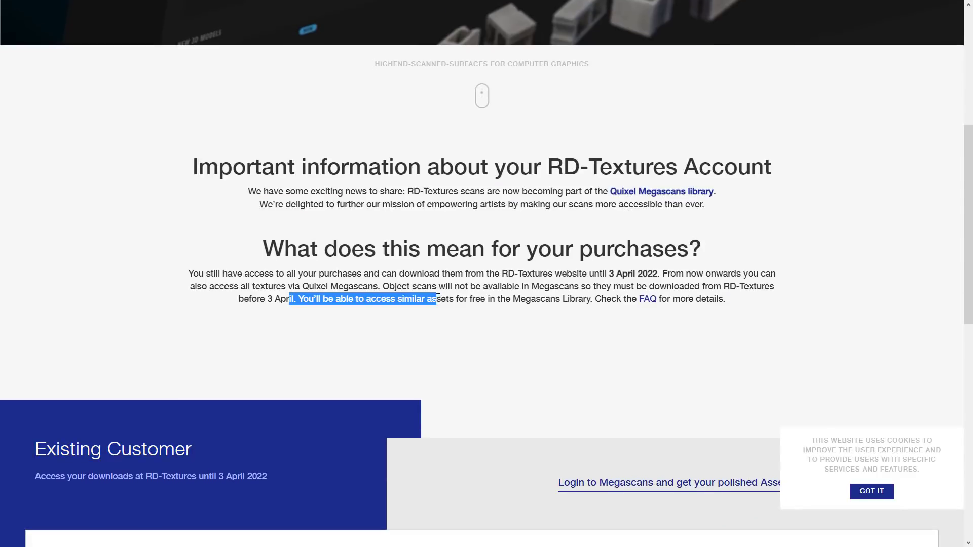
left_click(456, 324)
Step: Review the existing customer login and Quixel Megascans access instructions on the page, dismissing the cookie notice
scroll(456, 324, "down", 5)
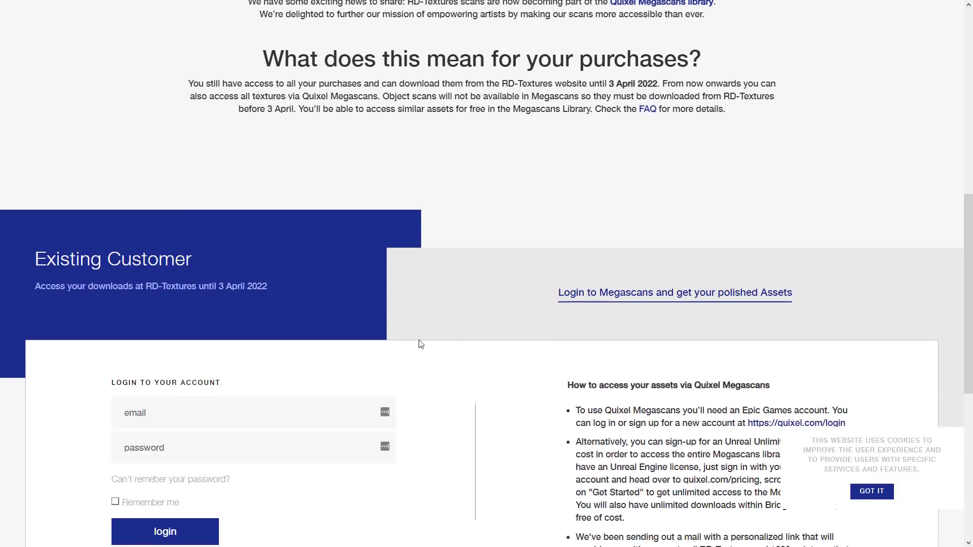
scroll(427, 289, "down", 4)
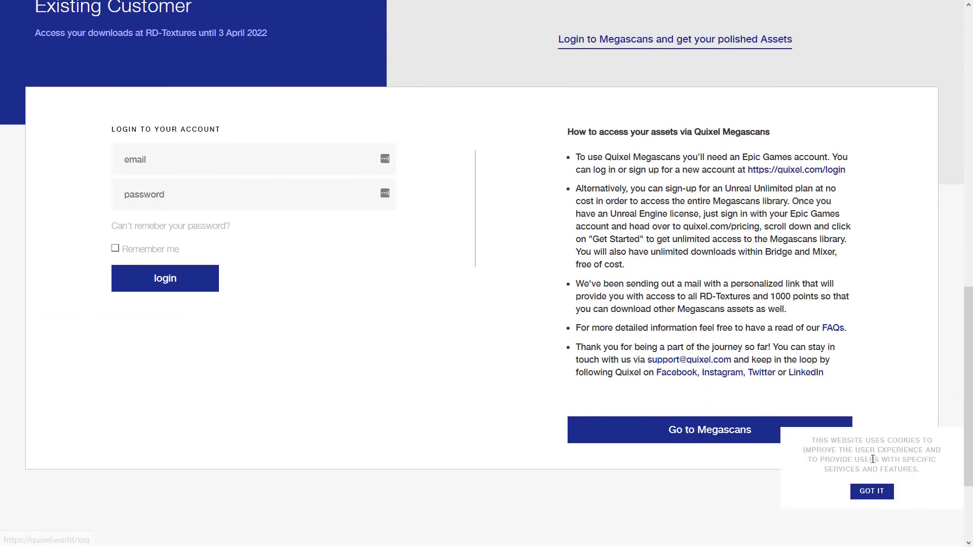
left_click(871, 492)
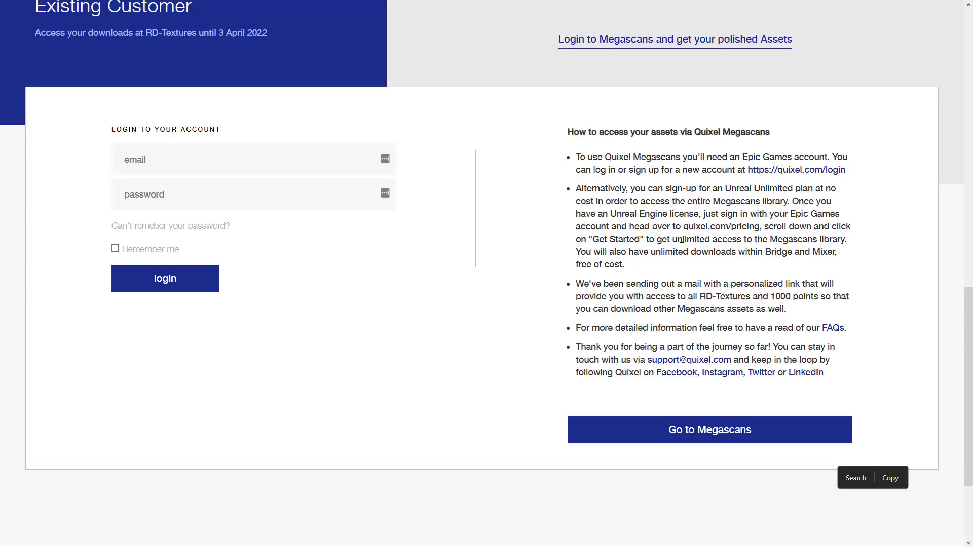
scroll(708, 240, "up", 11)
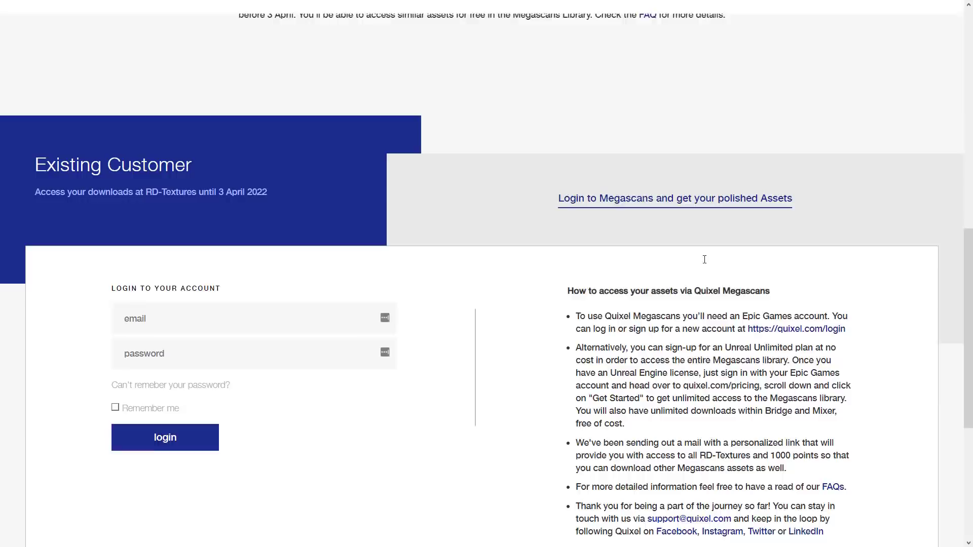
scroll(709, 259, "up", 3)
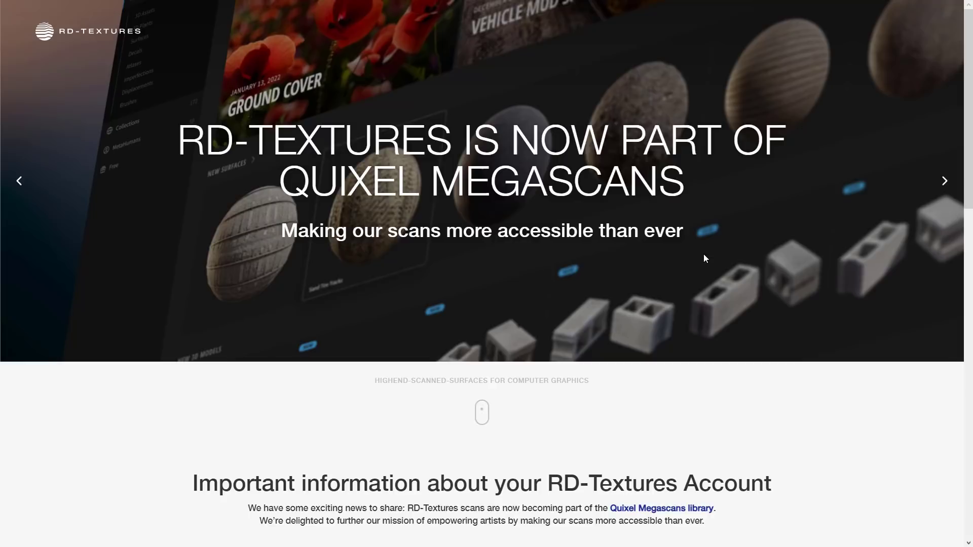
Step: Switch to the standalone Quixel Bridge and browse the "Rdt" search results through to the end of the list
key("alt+Tab")
key("Tab")
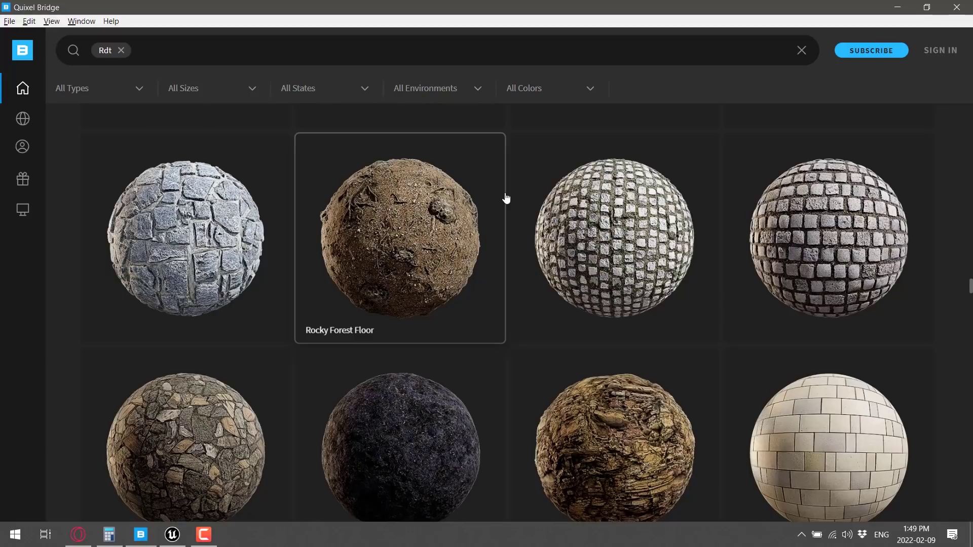
scroll(764, 243, "down", 10)
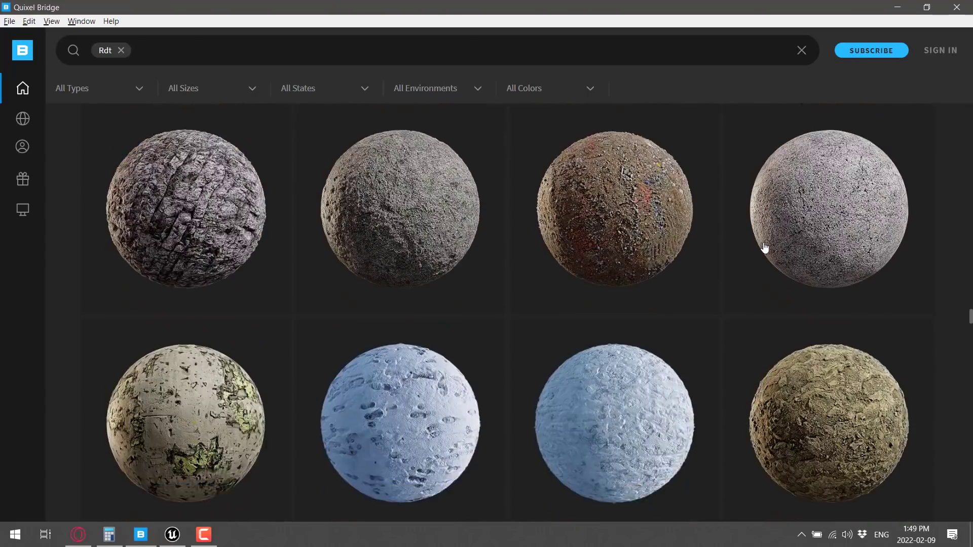
scroll(765, 248, "down", 20)
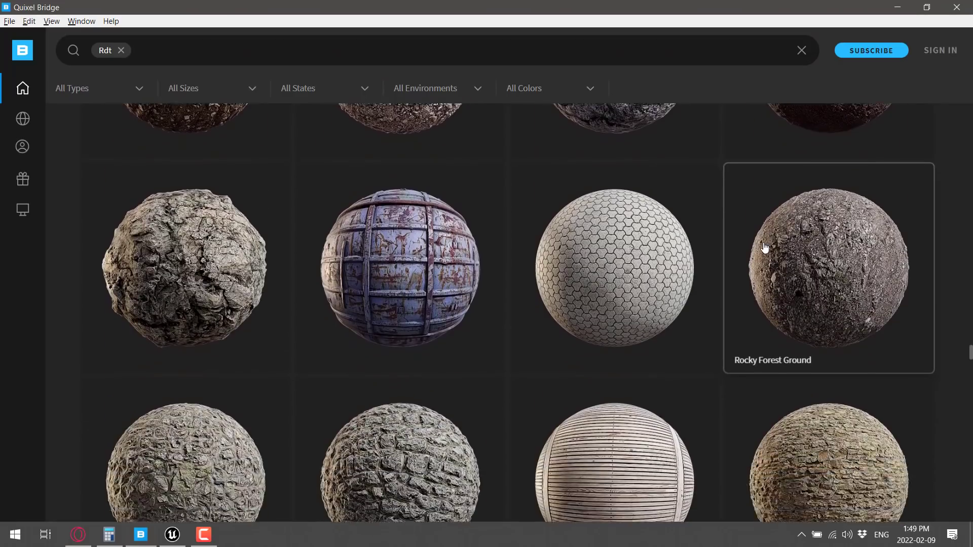
scroll(765, 247, "down", 15)
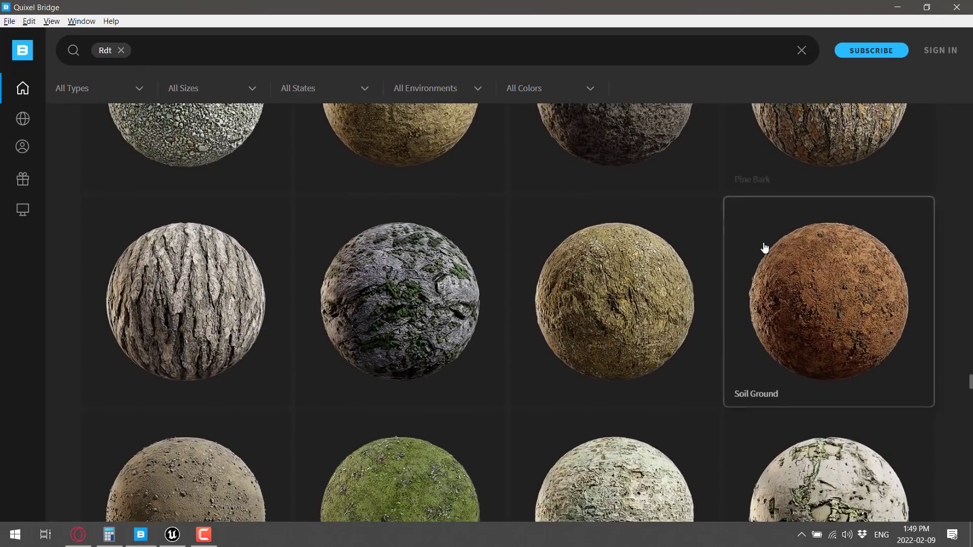
scroll(765, 248, "down", 10)
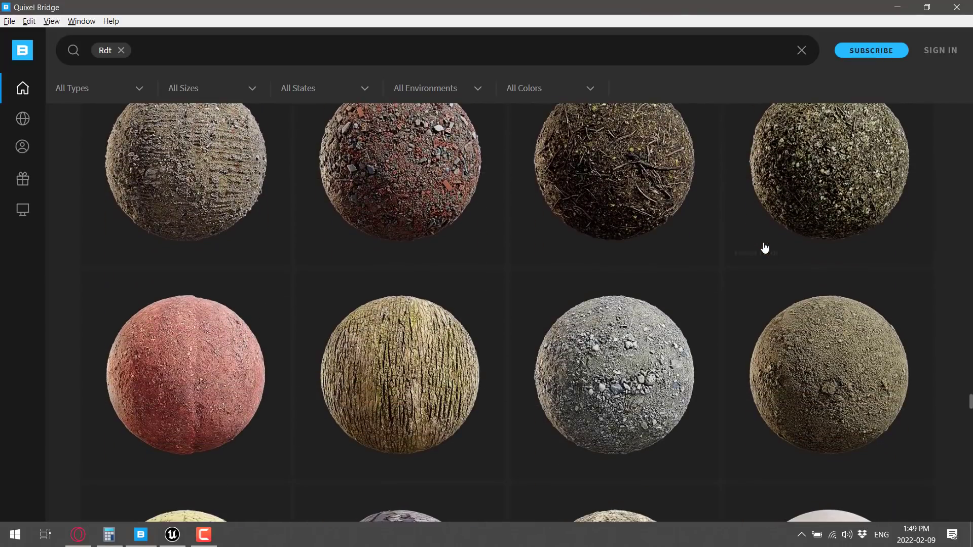
scroll(765, 247, "down", 9)
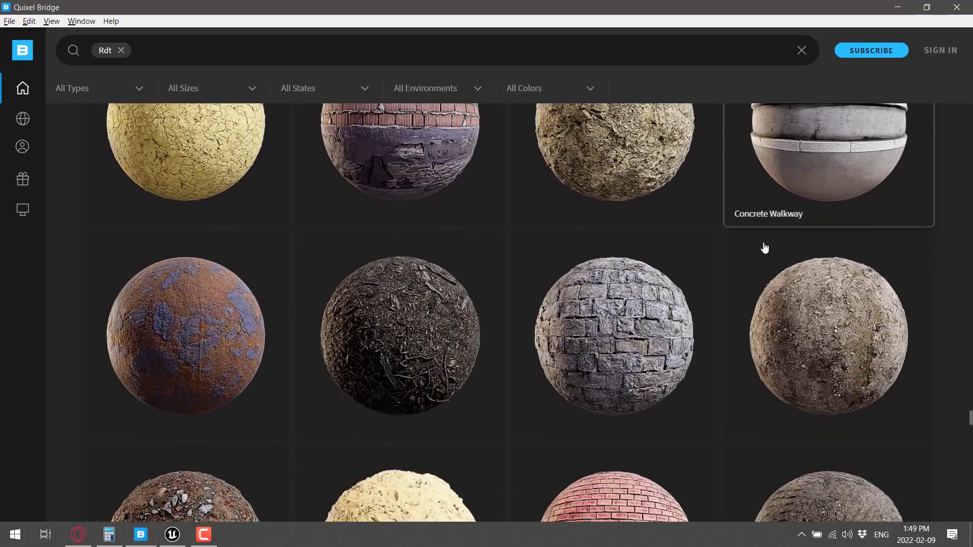
scroll(765, 247, "down", 2)
scroll(764, 255, "down", 10)
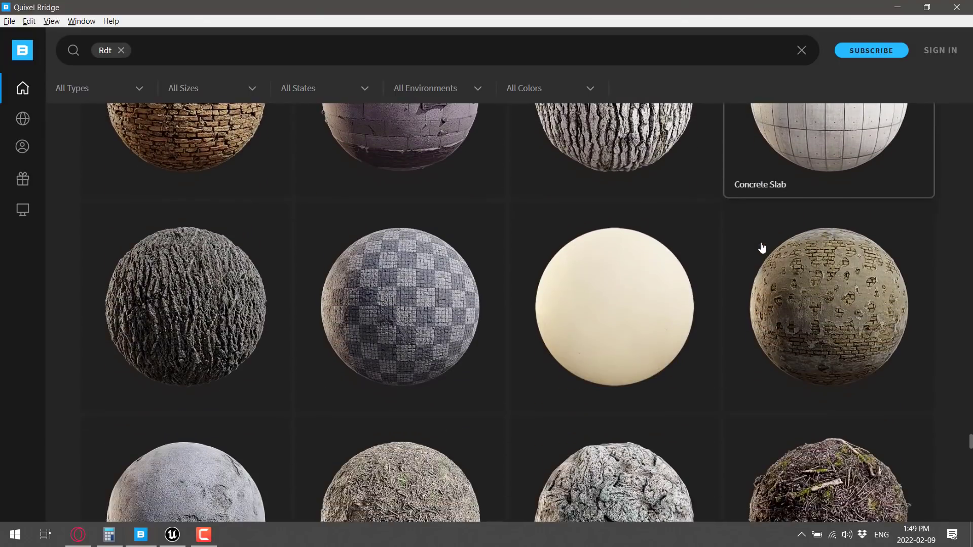
scroll(762, 248, "down", 12)
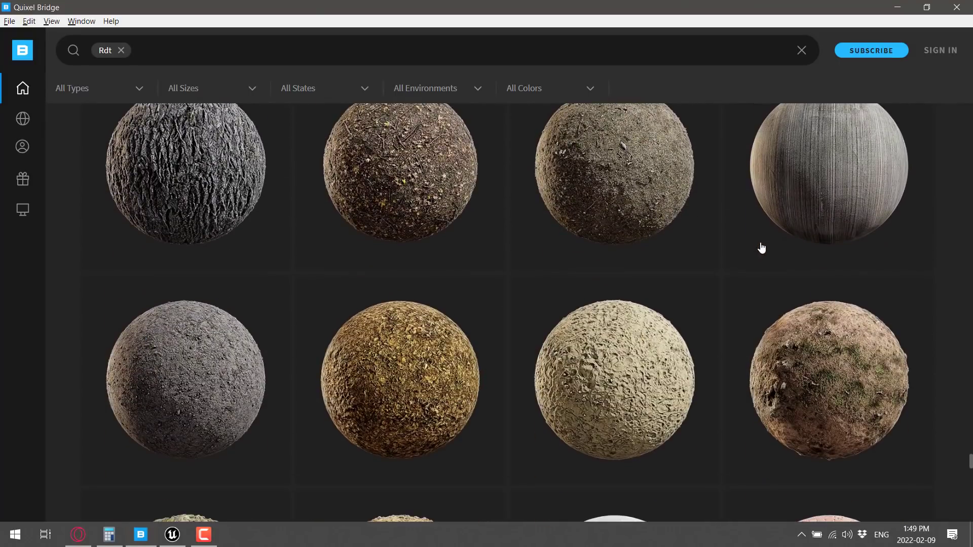
scroll(592, 261, "down", 9)
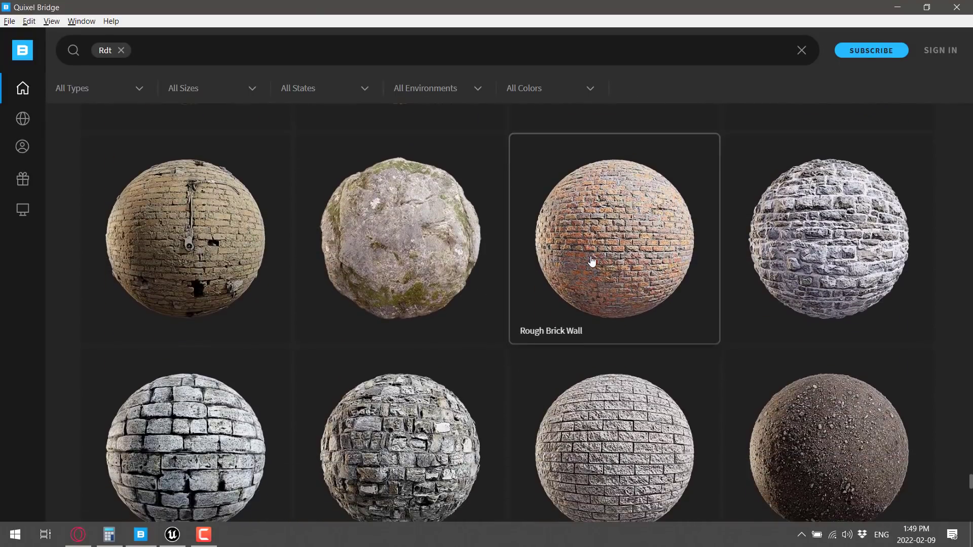
scroll(594, 250, "down", 4)
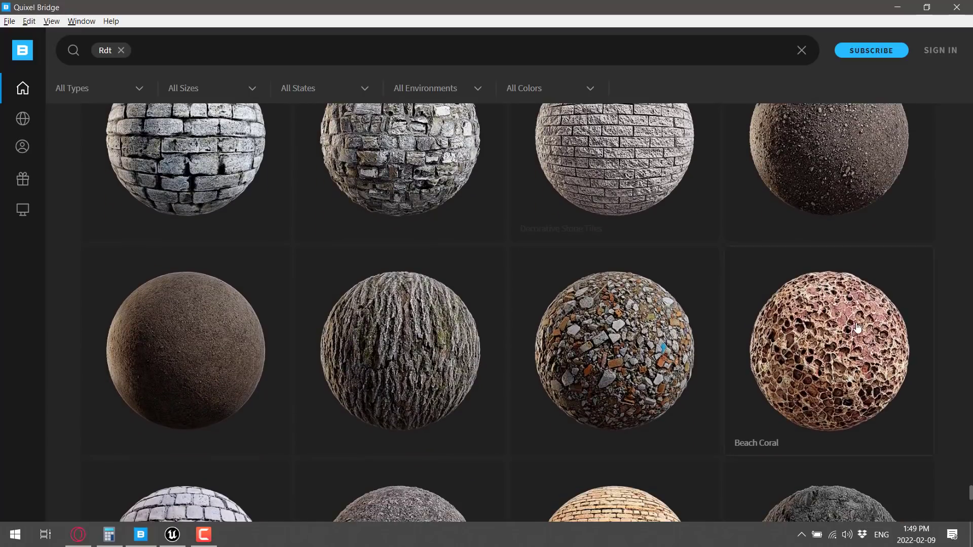
scroll(540, 326, "down", 8)
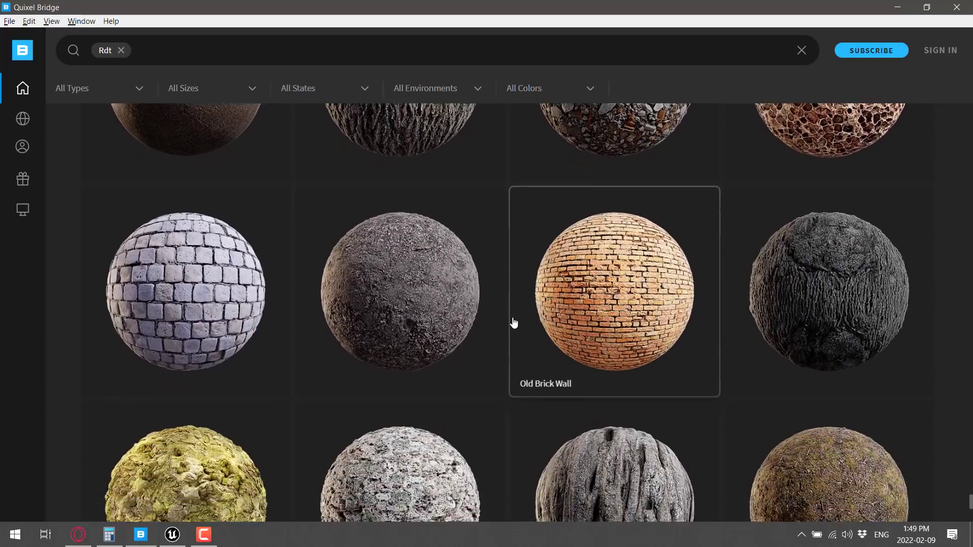
scroll(513, 323, "down", 3)
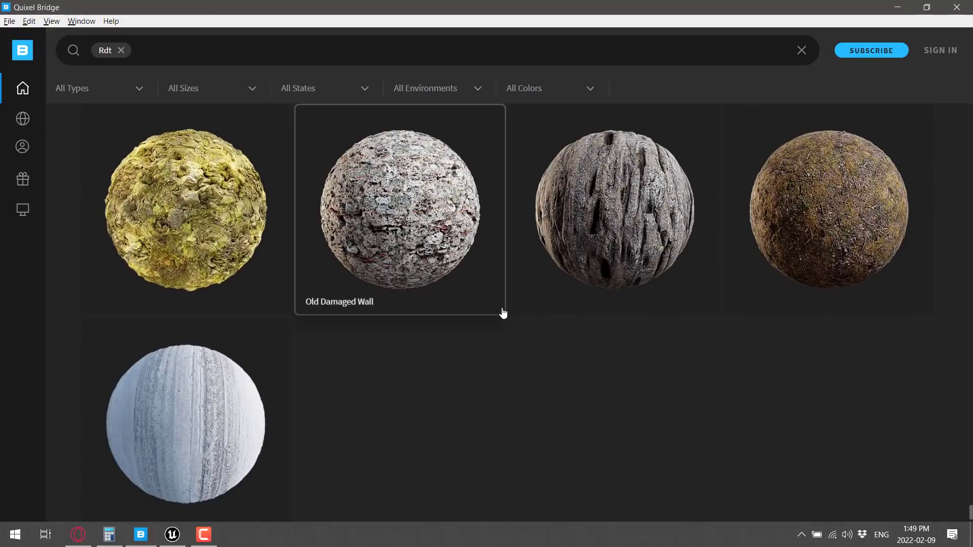